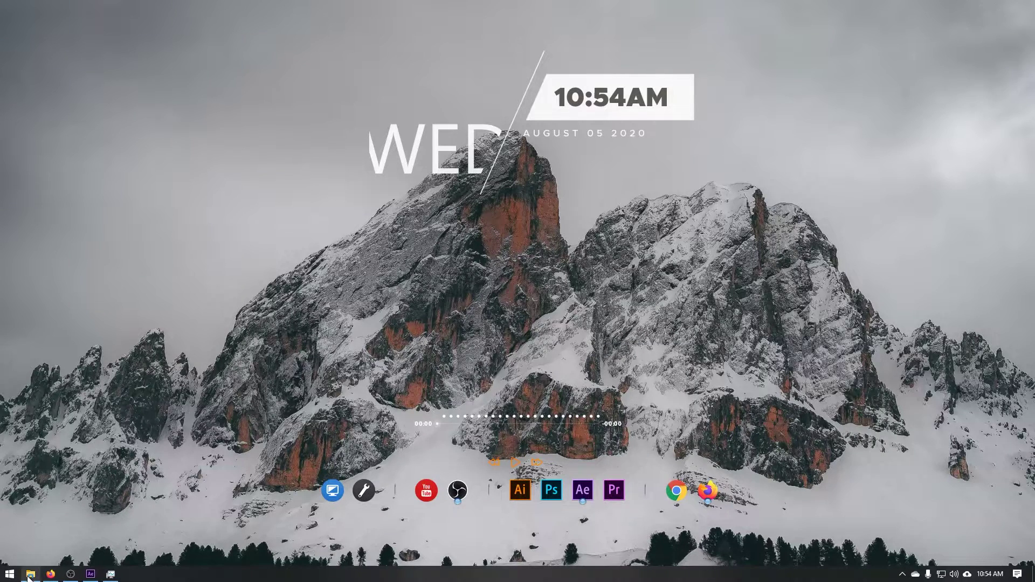
Step: Open the Install text file in New folder (2) and read the AfterCodecs plug-in installation instructions
{"action": "key", "text": "alt+Tab"}
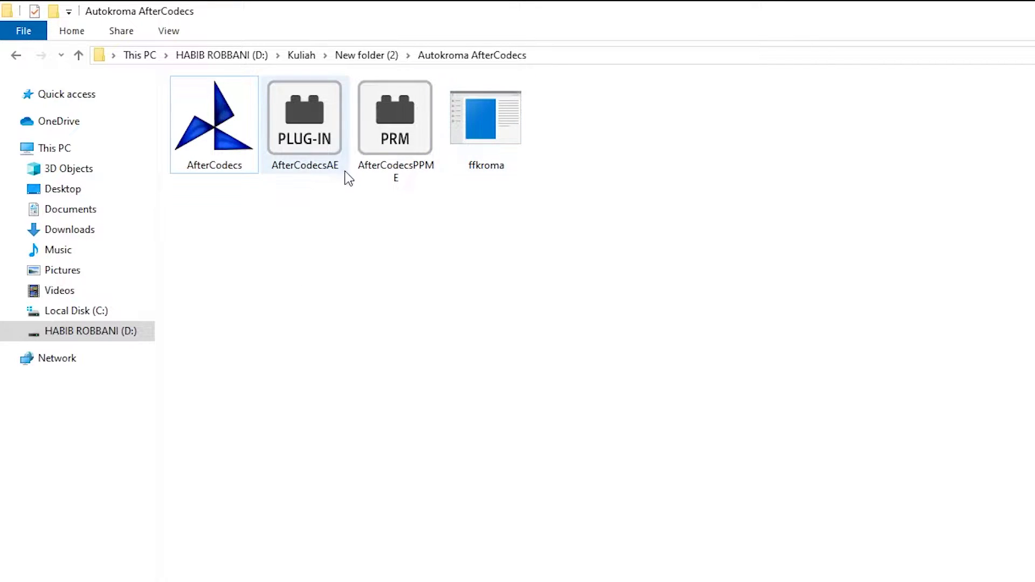
{"action": "left_click", "coordinate": [16, 56]}
{"action": "double_click", "coordinate": [500, 144]}
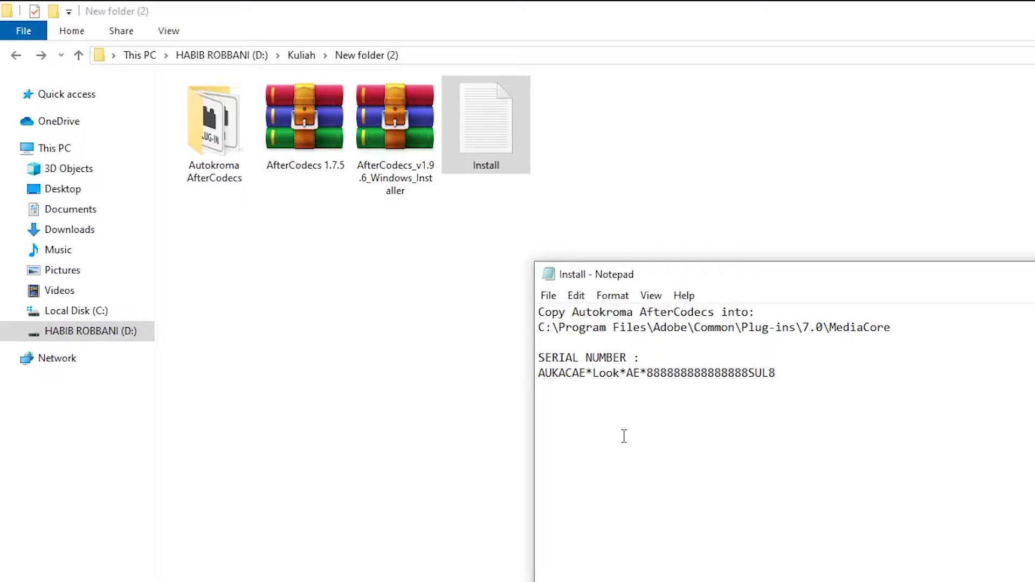
{"action": "left_click", "coordinate": [1034, 275]}
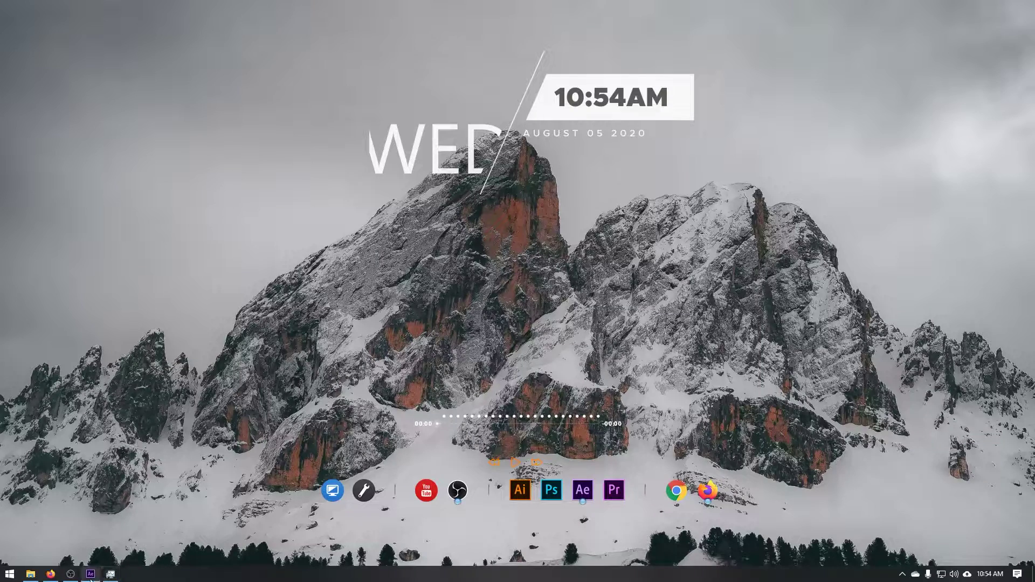
Step: Switch to Task Manager and examine the computer's processor and memory performance
{"action": "mouse_move", "coordinate": [90, 575]}
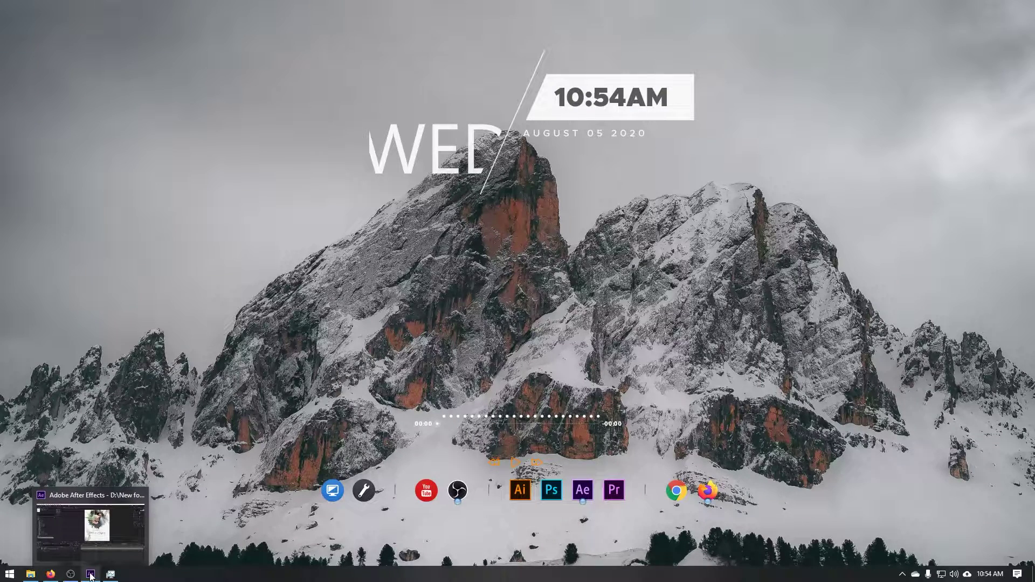
{"action": "left_click", "coordinate": [111, 574]}
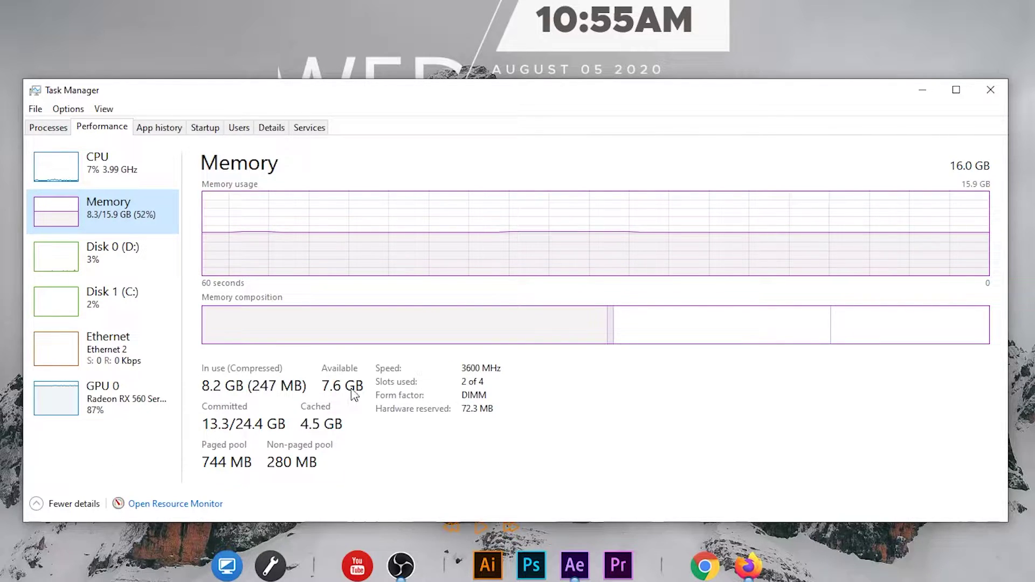
{"action": "left_click", "coordinate": [107, 177]}
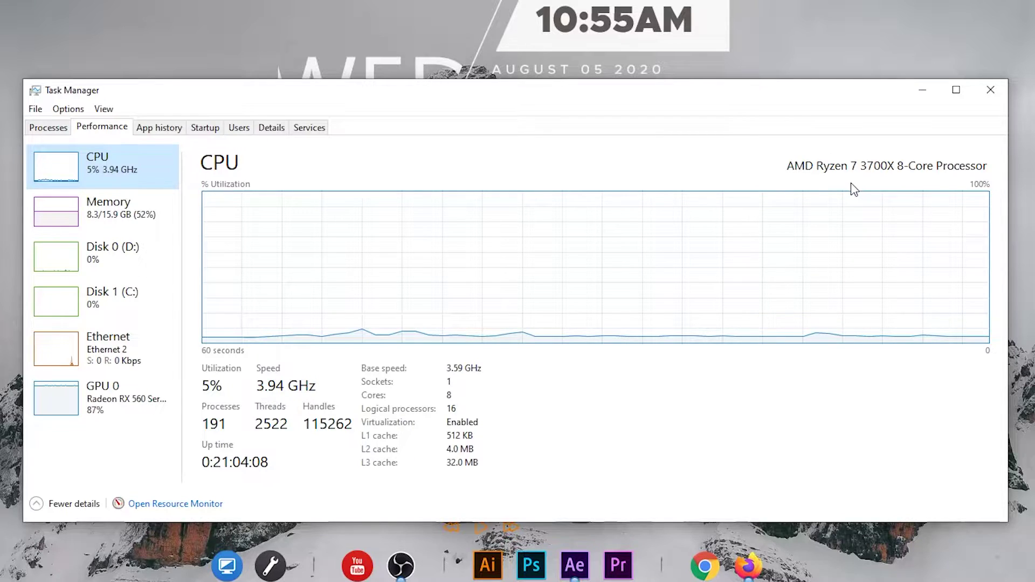
{"action": "left_click", "coordinate": [139, 224]}
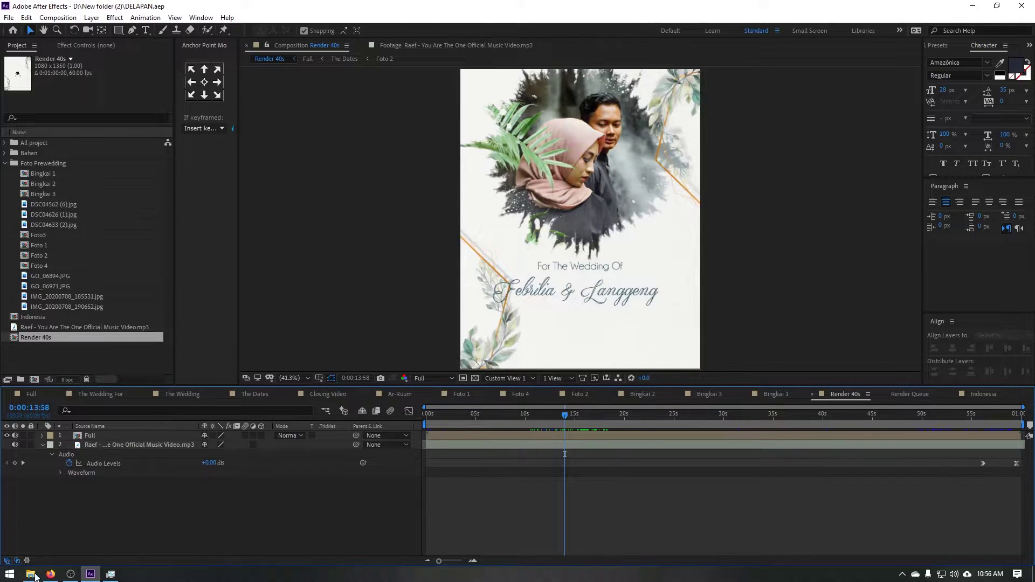
Step: Return to Task Manager and check CPU and memory usage while the After Effects project is open
{"action": "mouse_move", "coordinate": [53, 577]}
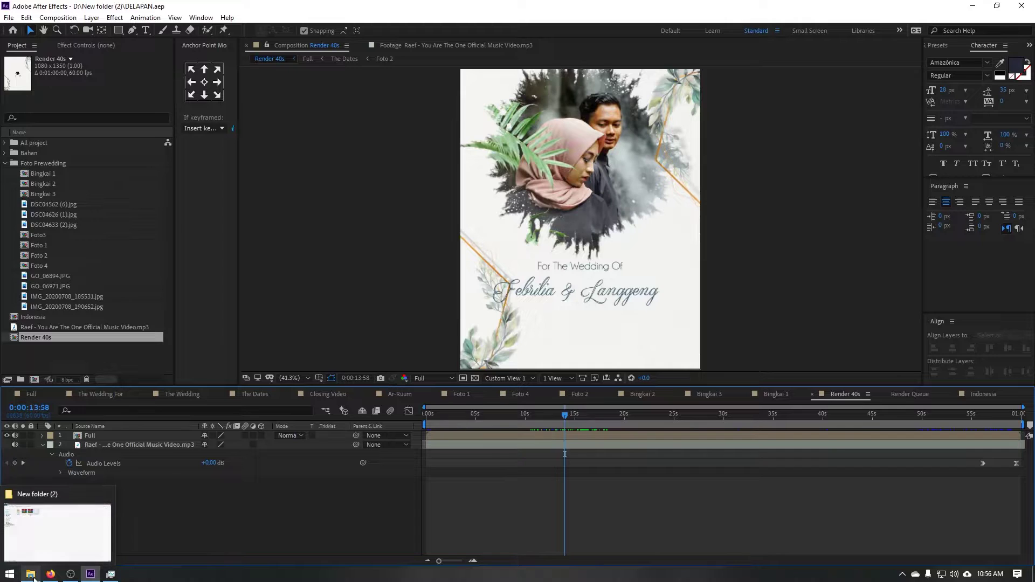
{"action": "mouse_move", "coordinate": [120, 576]}
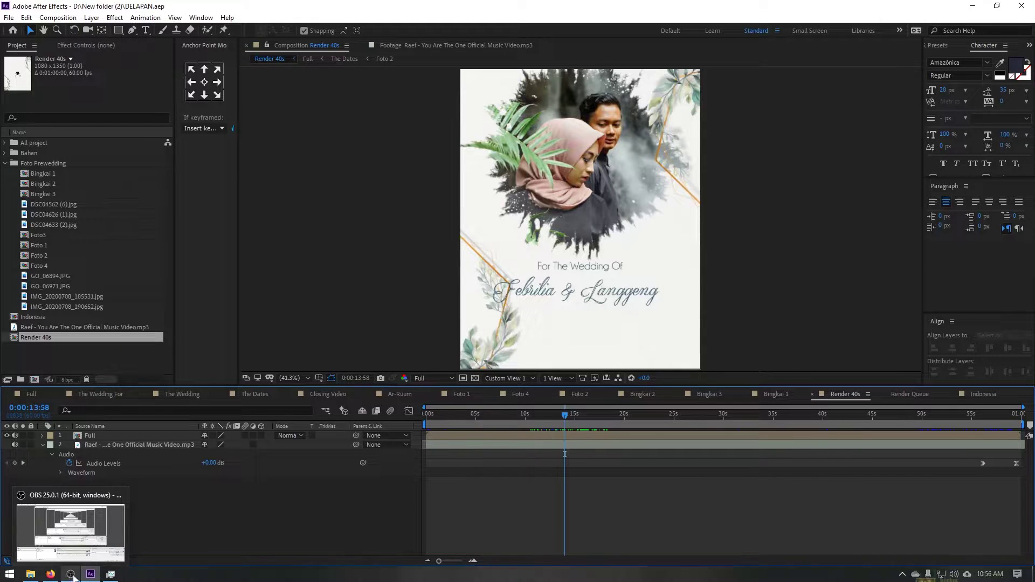
{"action": "left_click", "coordinate": [110, 576]}
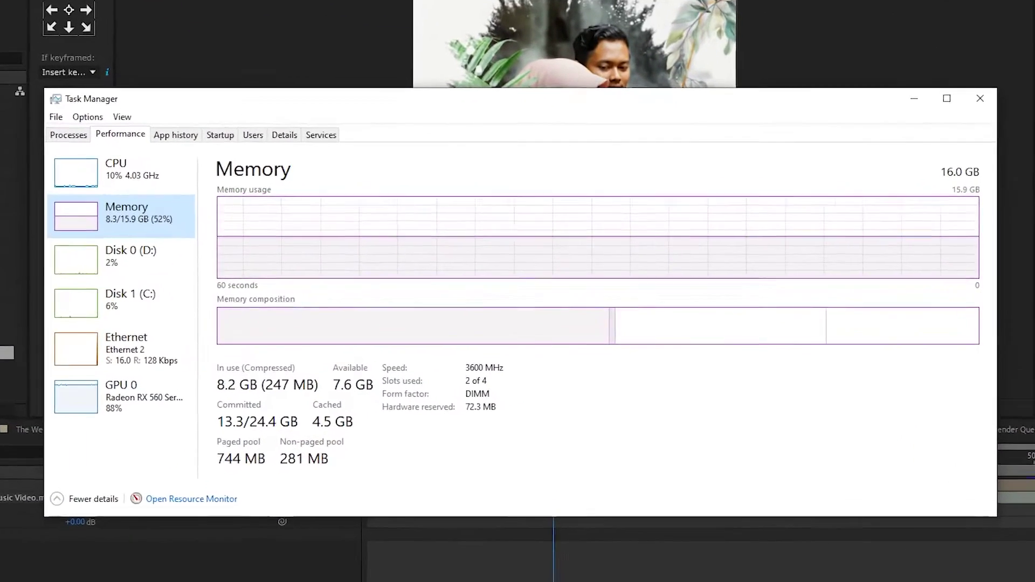
{"action": "left_click", "coordinate": [123, 175]}
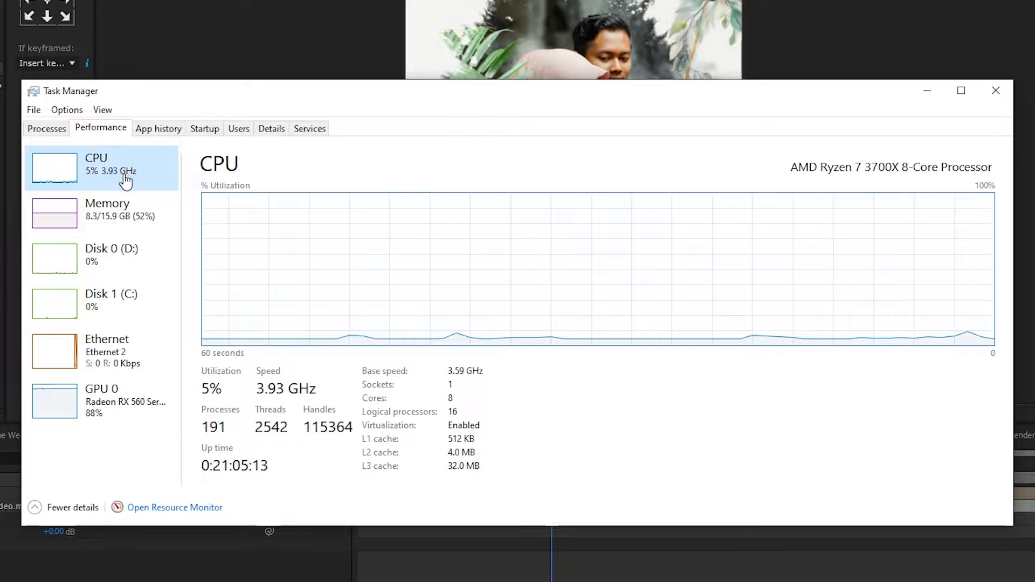
{"action": "left_click", "coordinate": [145, 227]}
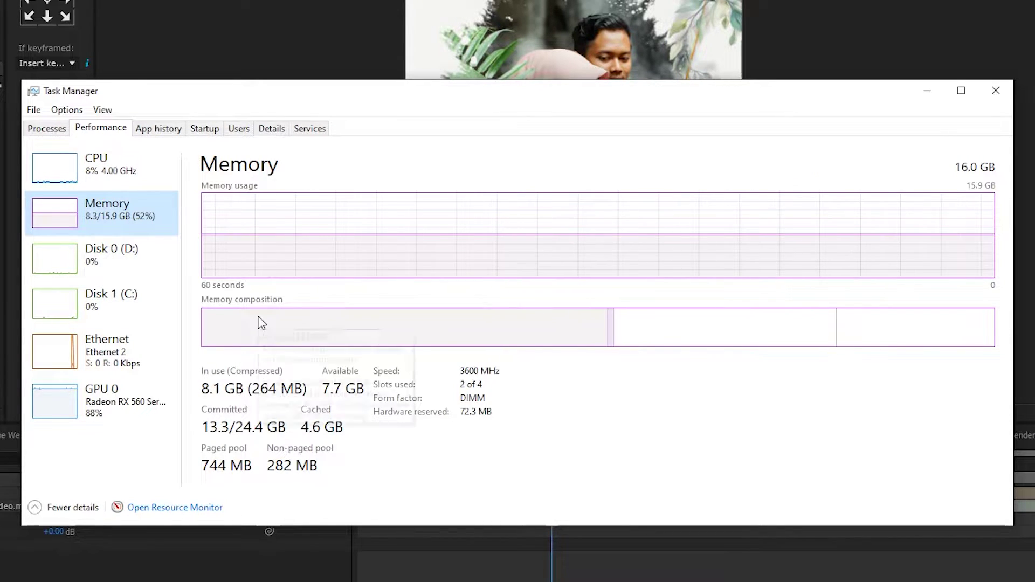
{"action": "mouse_move", "coordinate": [259, 328]}
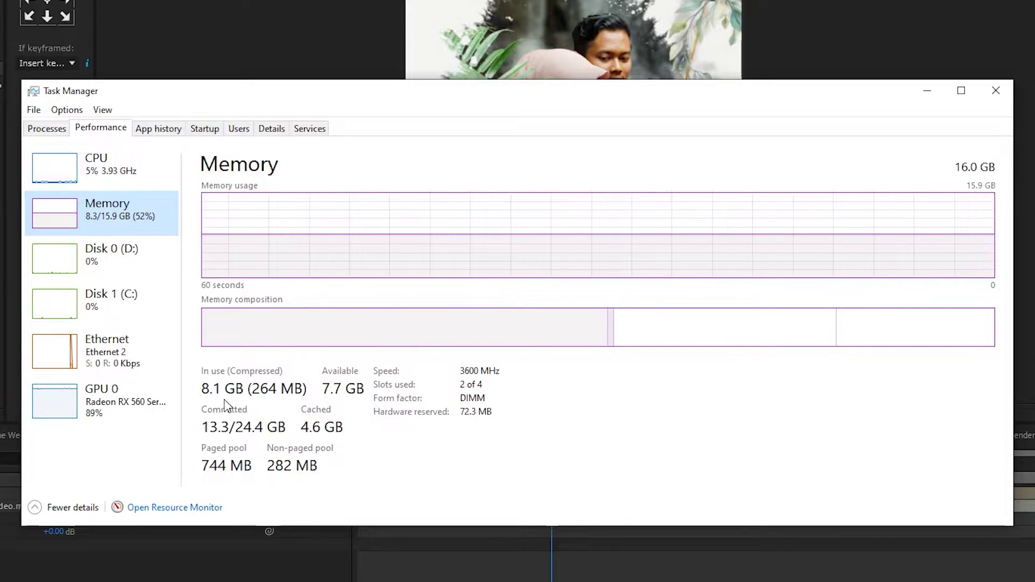
Step: Sort the running processes by memory and by CPU to compare each application's usage, and minimize Task Manager
{"action": "left_click", "coordinate": [58, 130]}
{"action": "left_click", "coordinate": [430, 170]}
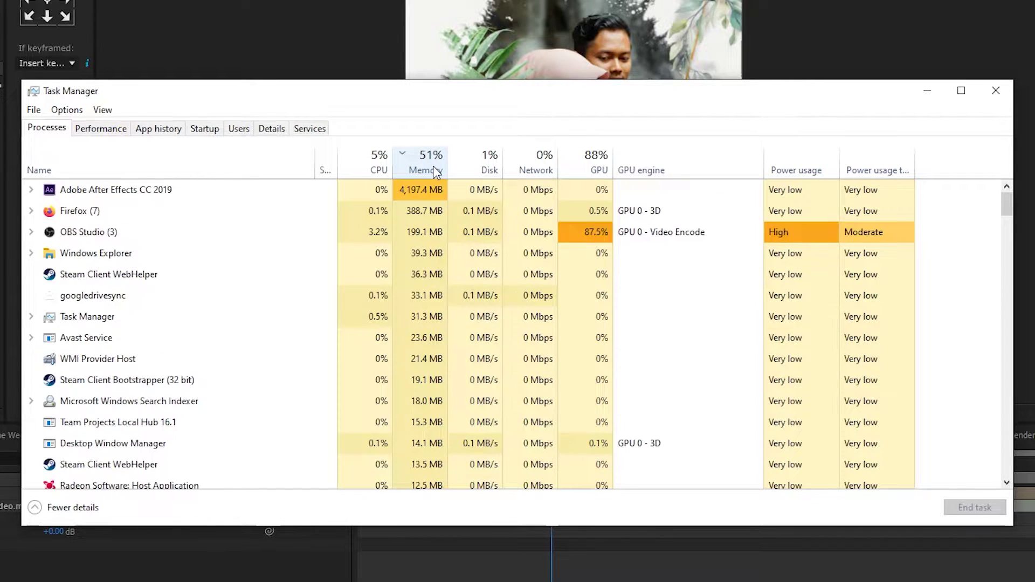
{"action": "left_click", "coordinate": [377, 172]}
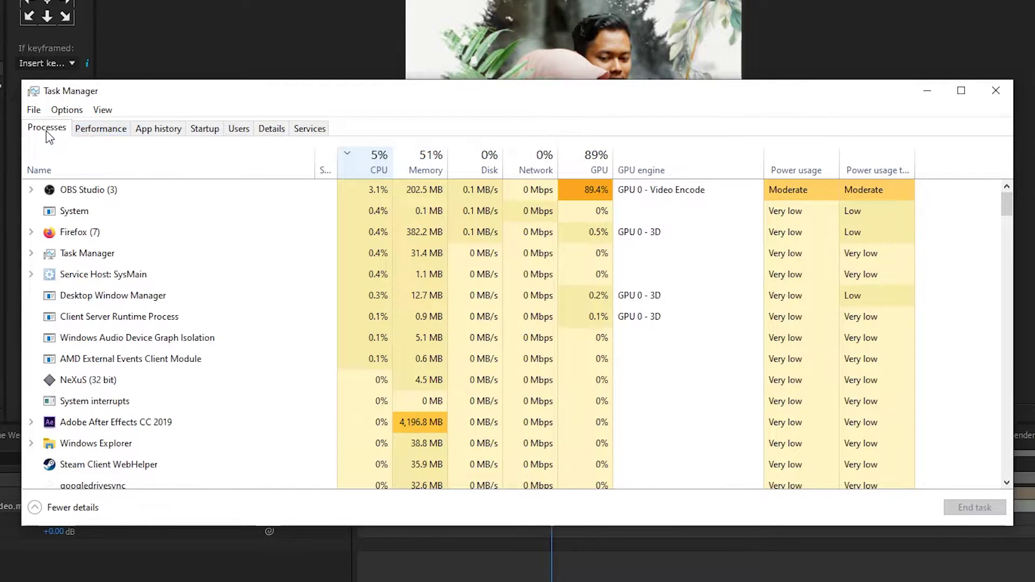
{"action": "scroll", "coordinate": [377, 172], "scroll_direction": "down", "scroll_amount": 3}
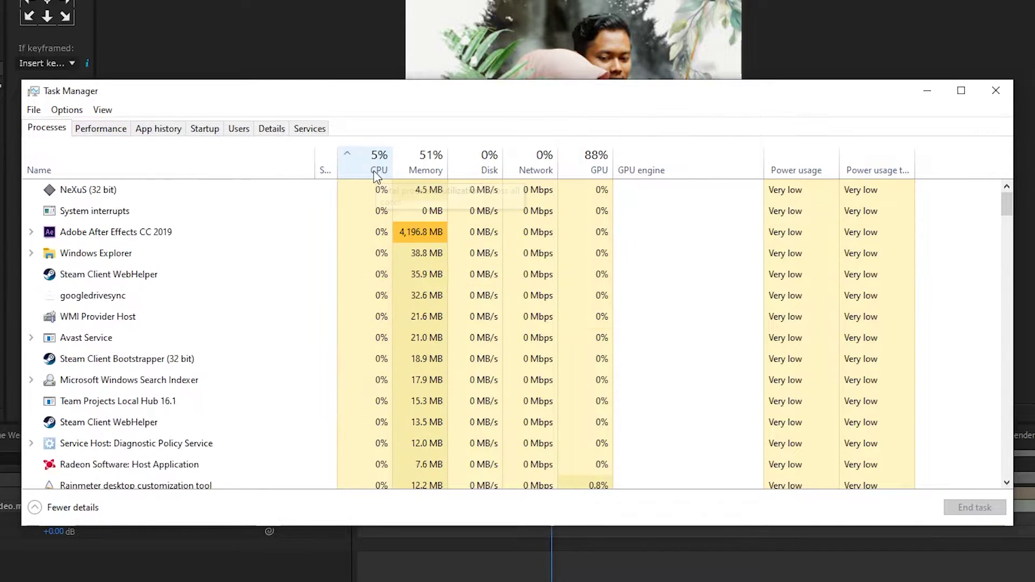
{"action": "scroll", "coordinate": [377, 172], "scroll_direction": "up", "scroll_amount": 1}
{"action": "scroll", "coordinate": [377, 171], "scroll_direction": "up", "scroll_amount": 3}
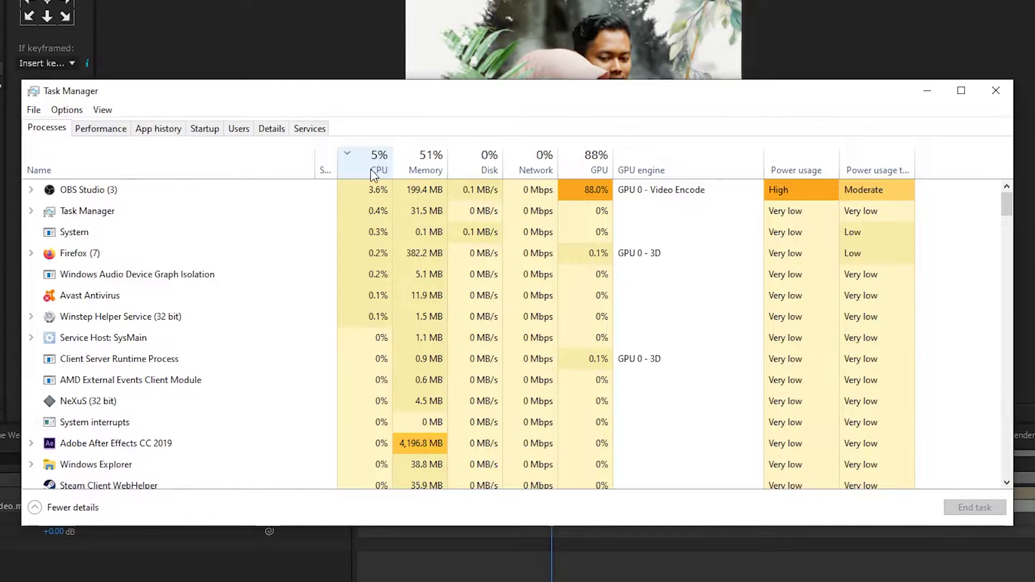
{"action": "left_click", "coordinate": [429, 171]}
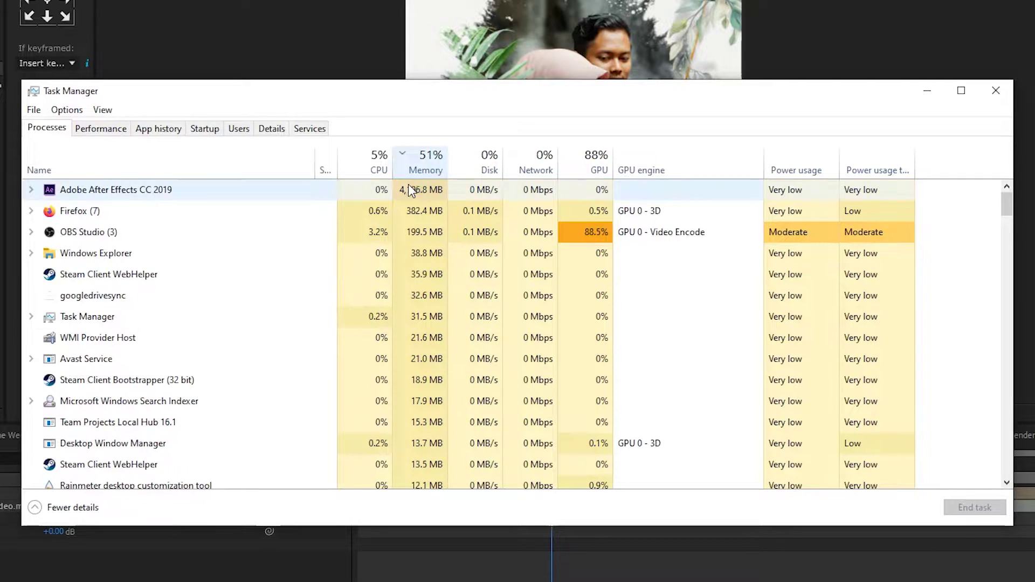
{"action": "left_click", "coordinate": [928, 95]}
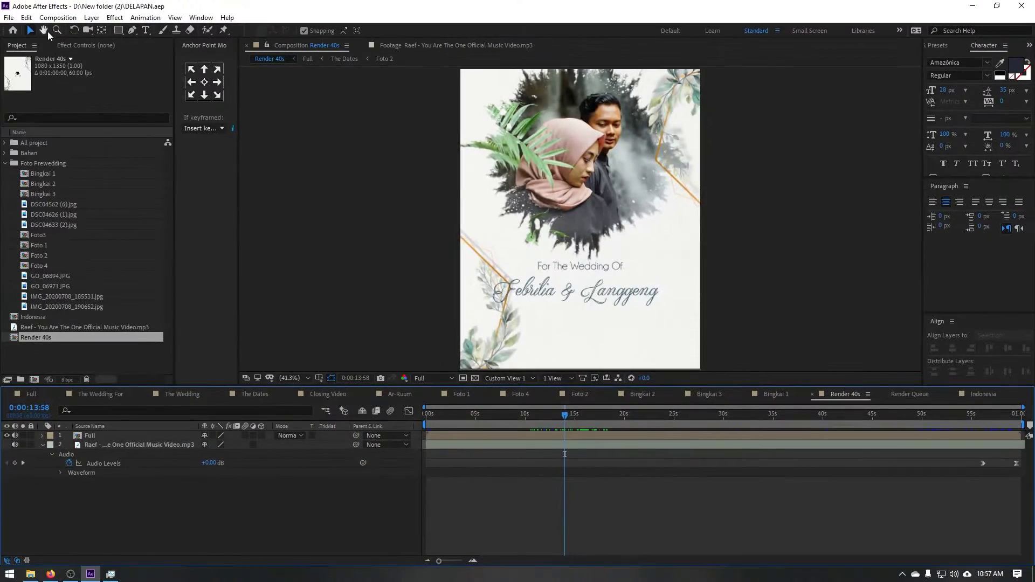
Step: Open the Memory preferences in After Effects and reposition the dialog
{"action": "left_click", "coordinate": [25, 17]}
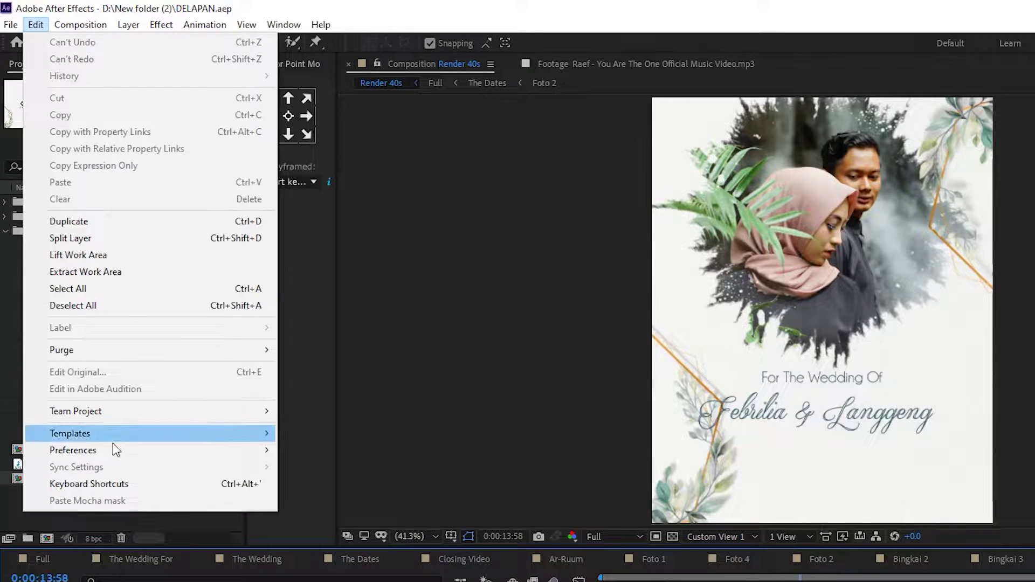
{"action": "mouse_move", "coordinate": [150, 450]}
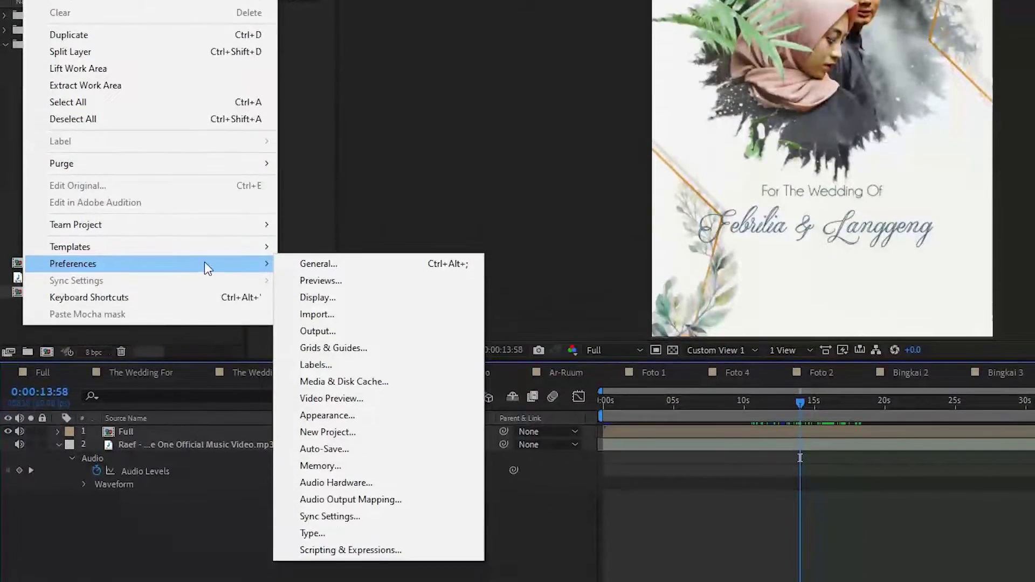
{"action": "left_click", "coordinate": [354, 467]}
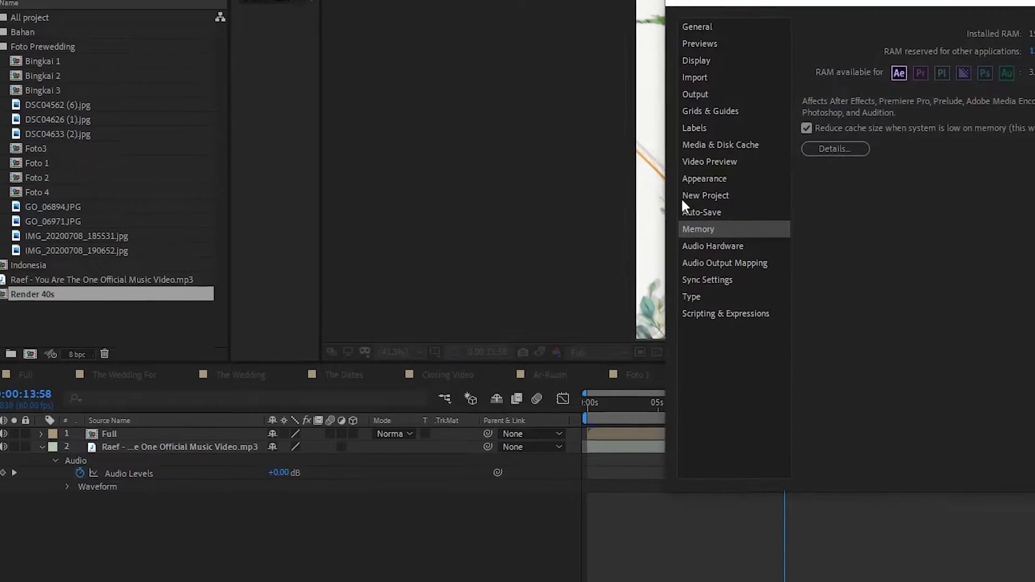
{"action": "left_click_drag", "start_coordinate": [839, 23], "coordinate": [589, 43]}
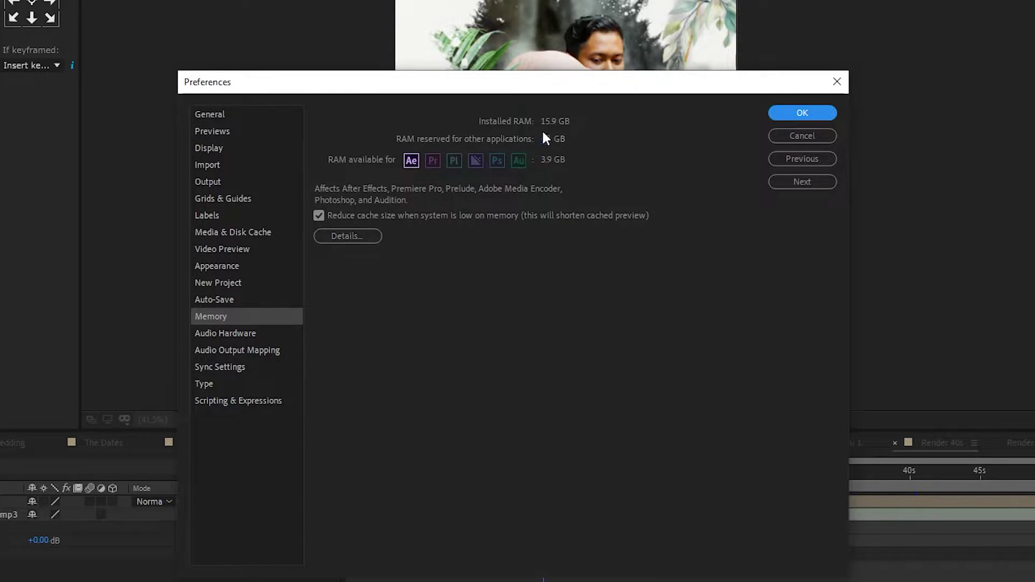
Step: Try different amounts of RAM reserved for other applications, including 14.9, 12 and 3 GB
{"action": "left_click_drag", "start_coordinate": [547, 139], "coordinate": [594, 139]}
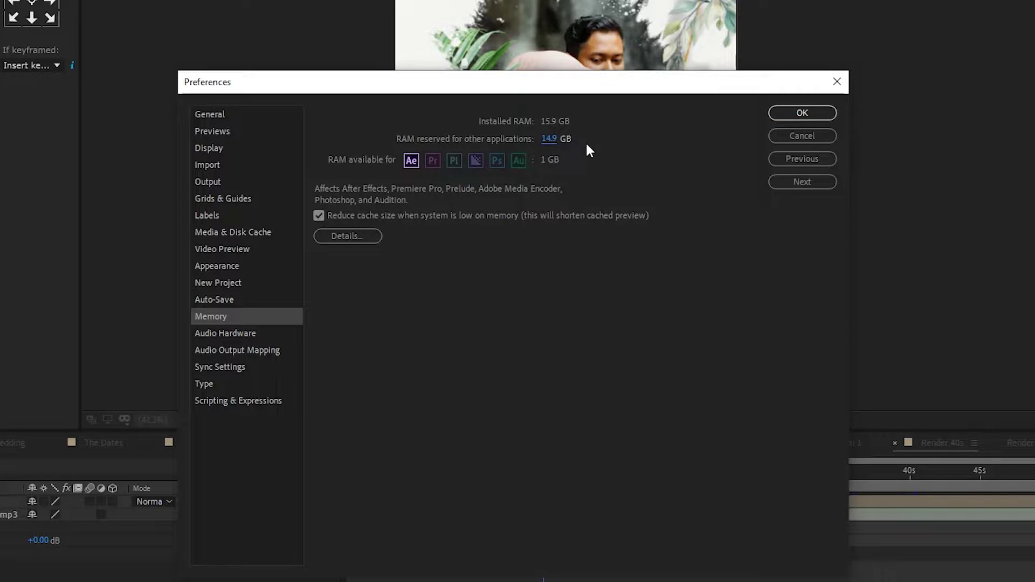
{"action": "left_click_drag", "start_coordinate": [553, 143], "coordinate": [626, 144]}
{"action": "left_click", "coordinate": [553, 139]}
{"action": "type", "text": "12"}
{"action": "key", "text": "ctrl+a"}
{"action": "type", "text": "3"}
{"action": "key", "text": "Return"}
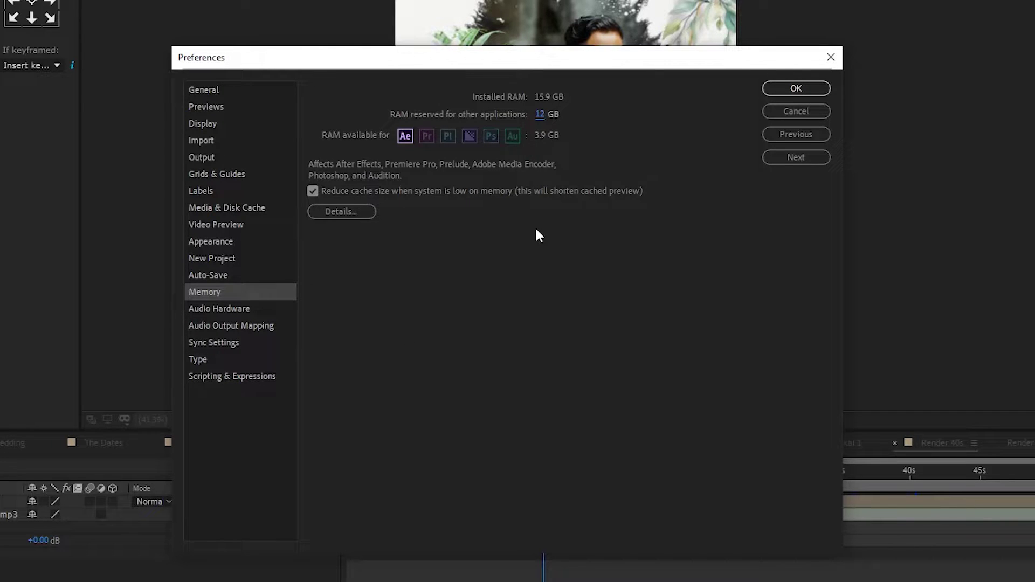
Step: Set the RAM reserved for other applications to 12 GB and accept the preferences
{"action": "left_click", "coordinate": [540, 115]}
{"action": "type", "text": "3"}
{"action": "key", "text": "Return"}
{"action": "type", "text": "12"}
{"action": "key", "text": "Return"}
{"action": "left_click", "coordinate": [797, 89]}
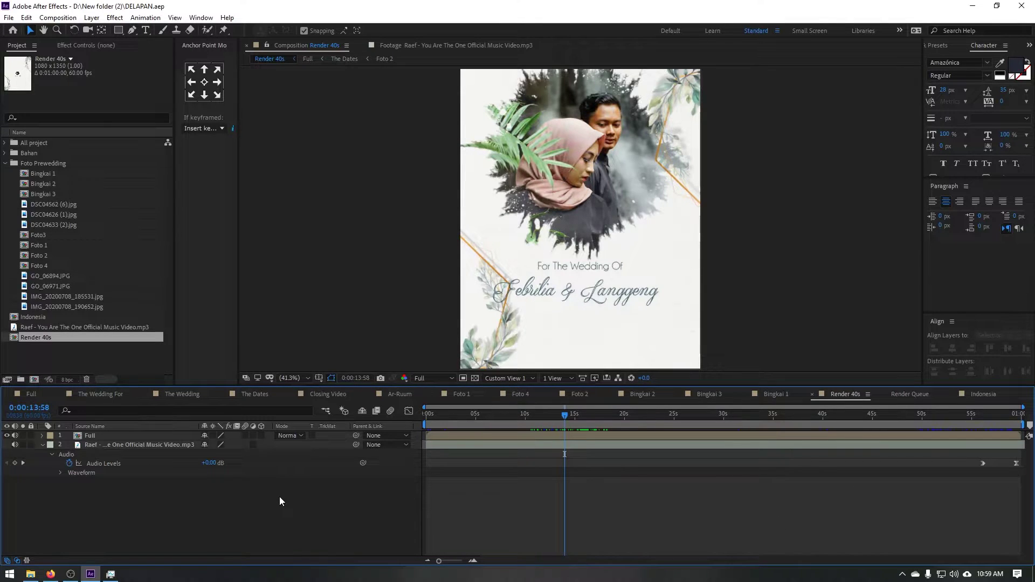
Step: Add the Render 40s composition to the render queue and delete the old finished render item
{"action": "key", "text": "ctrl+m"}
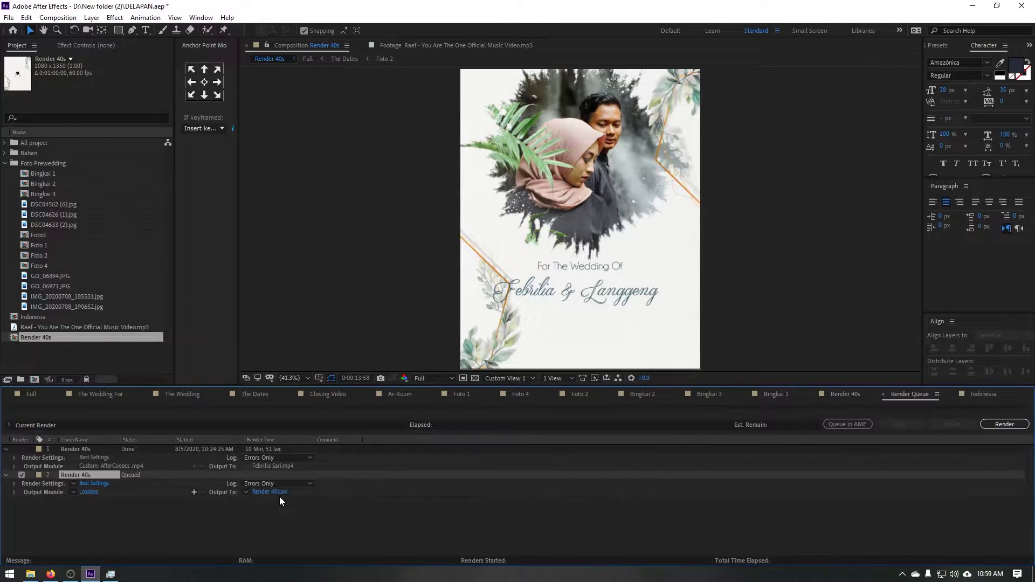
{"action": "left_click", "coordinate": [83, 448]}
{"action": "key", "text": "Delete"}
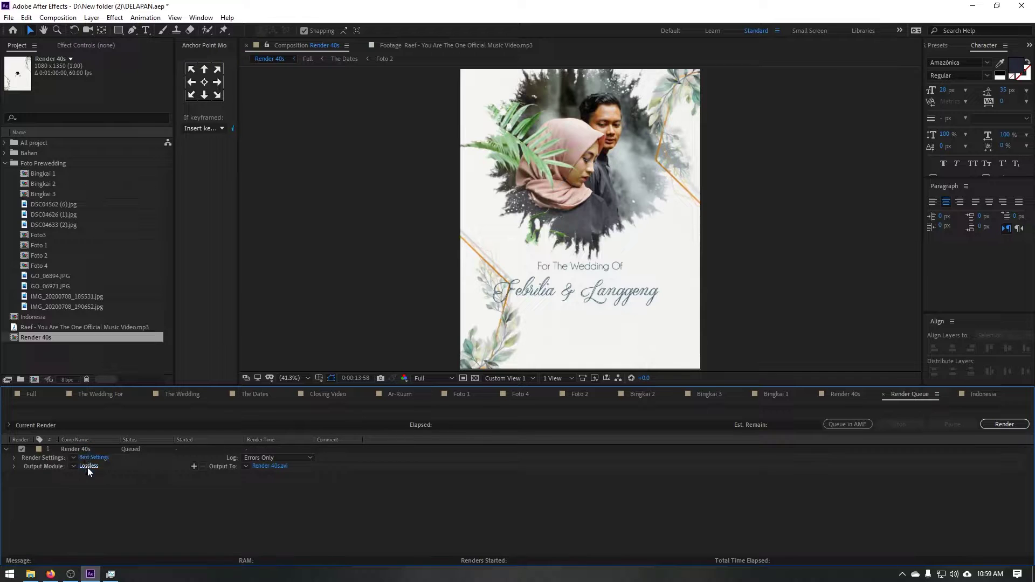
Step: Set the output module format of the queued Render 40s item to AfterCodecs .mp4
{"action": "left_click", "coordinate": [89, 467]}
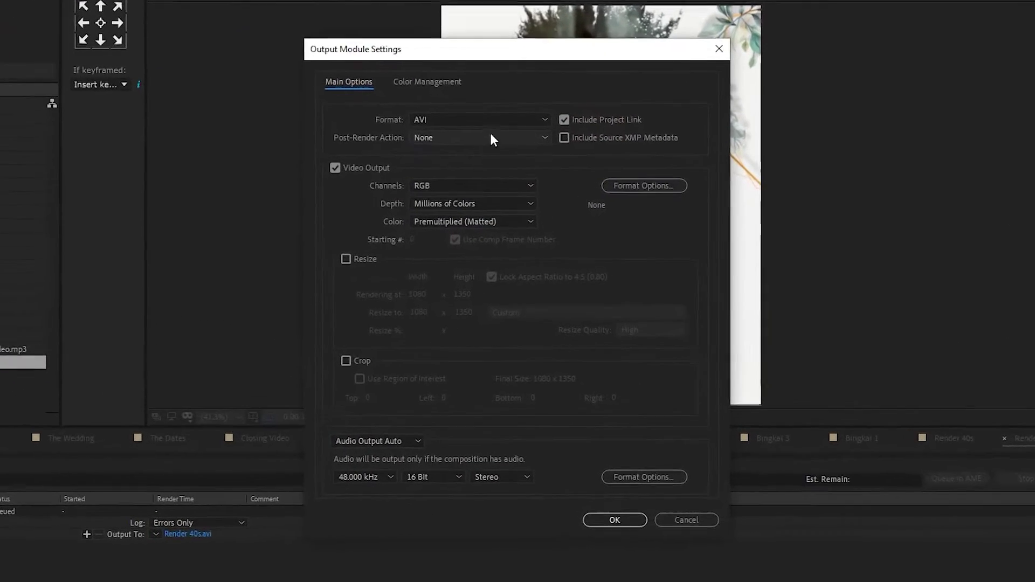
{"action": "left_click", "coordinate": [505, 107]}
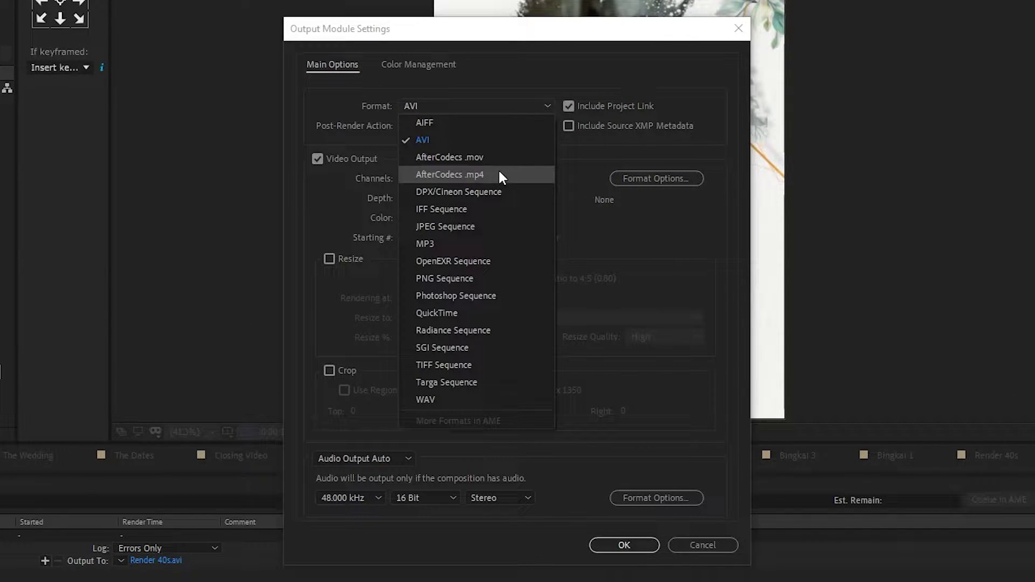
{"action": "left_click", "coordinate": [493, 174]}
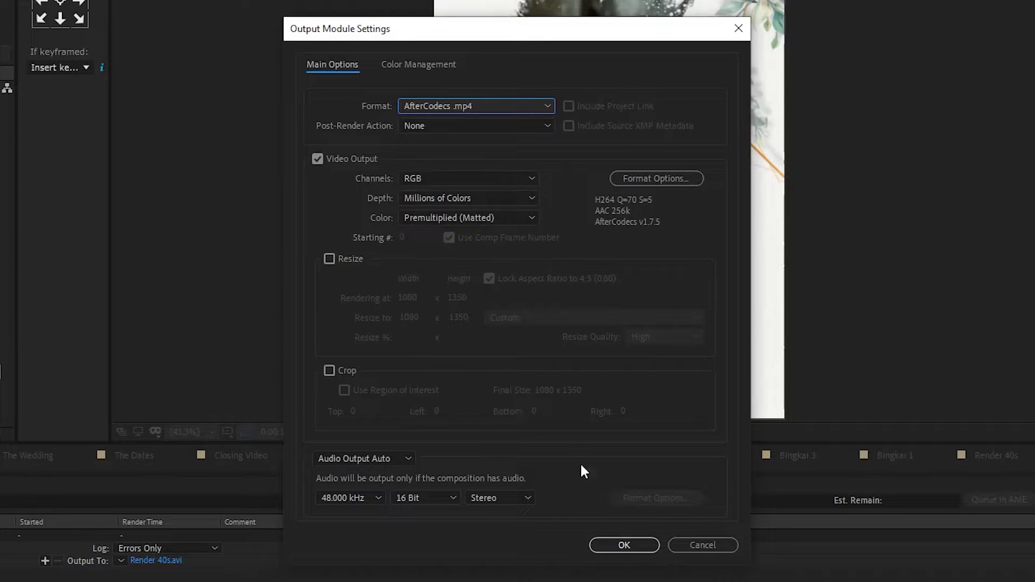
{"action": "left_click", "coordinate": [628, 545]}
Step: Open the output destination of the Render 40s item and choose the D: drive as the save location
{"action": "left_click", "coordinate": [180, 561]}
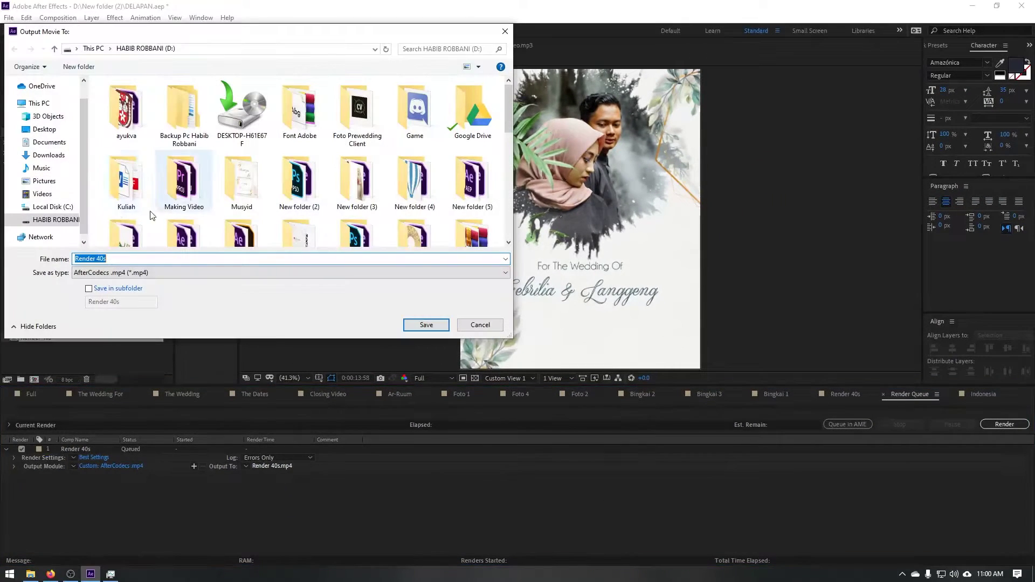
{"action": "left_click", "coordinate": [52, 207]}
{"action": "left_click", "coordinate": [54, 220]}
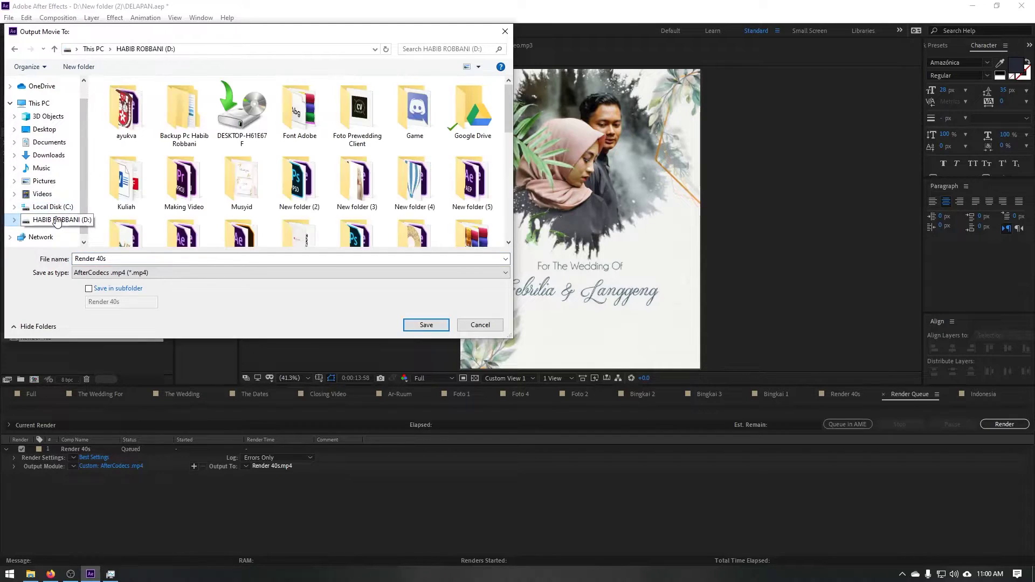
{"action": "left_click", "coordinate": [52, 194]}
{"action": "left_click", "coordinate": [50, 181]}
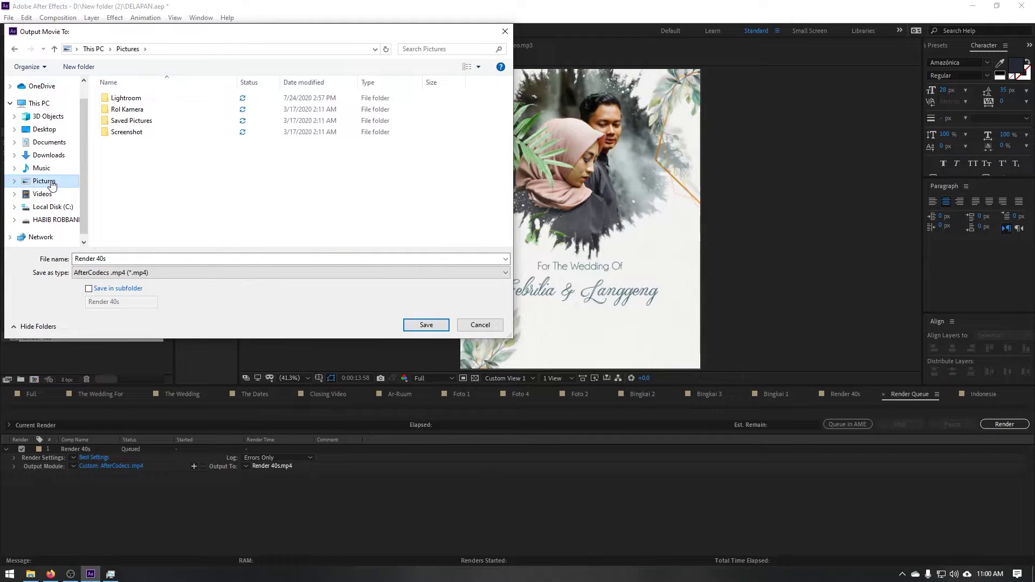
{"action": "left_click", "coordinate": [51, 195]}
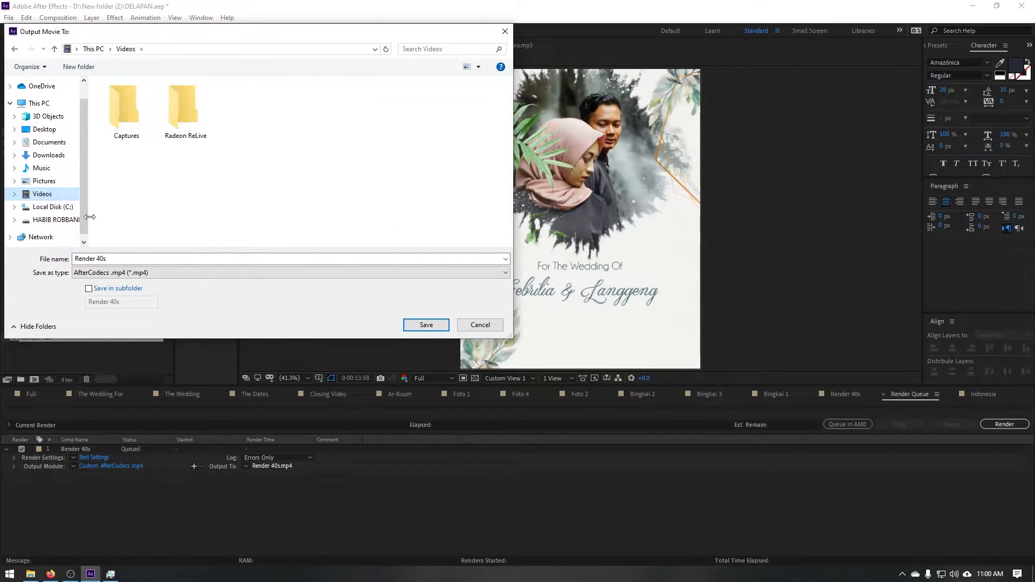
{"action": "left_click", "coordinate": [54, 219]}
Step: Save the output file name as "TEST pertama 12gb use" and start rendering the queued item
{"action": "left_click", "coordinate": [164, 260]}
{"action": "type", "text": "TE"}
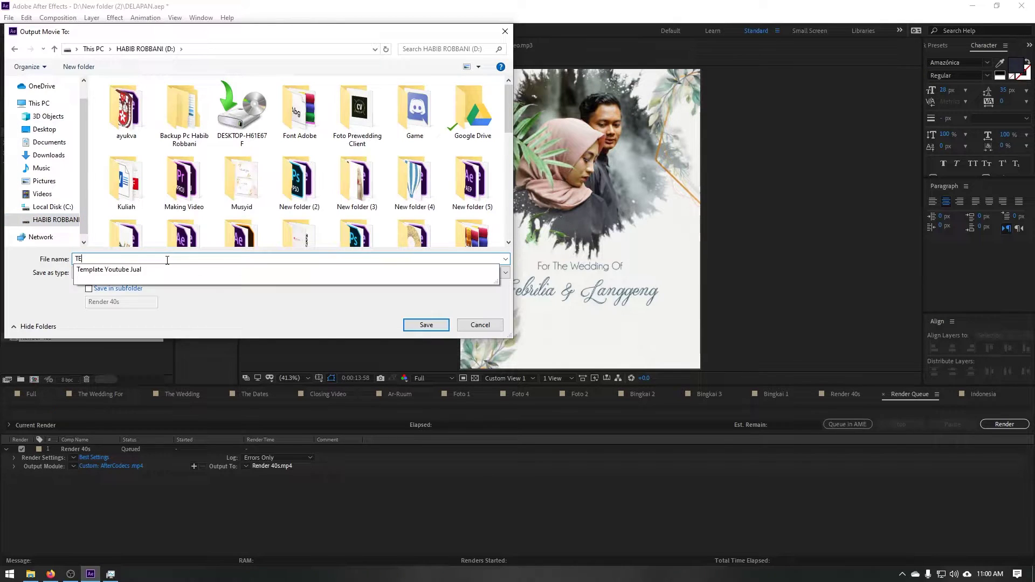
{"action": "type", "text": "ST pertama"}
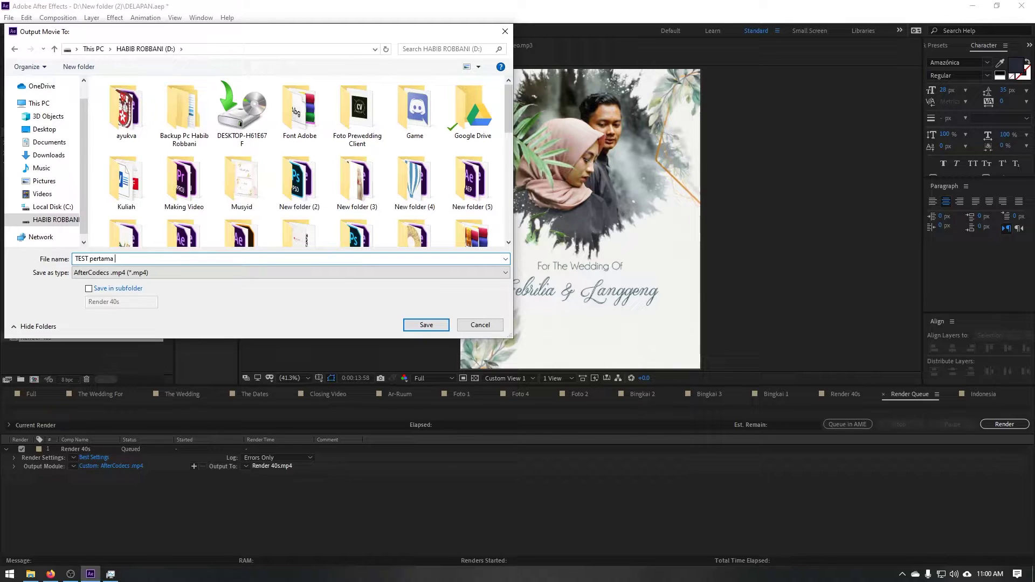
{"action": "type", "text": "12gb use"}
{"action": "left_click", "coordinate": [426, 324]}
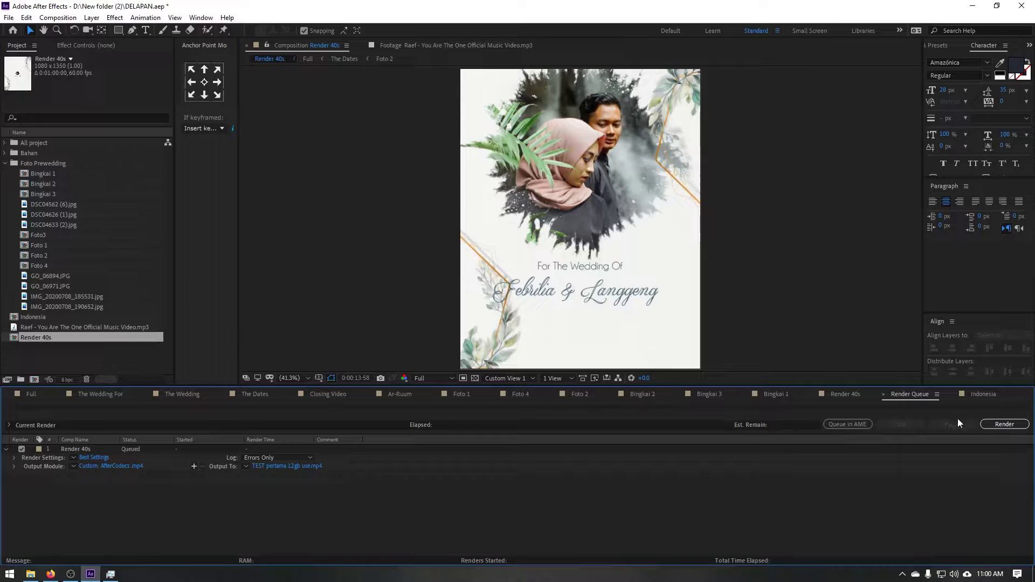
{"action": "left_click", "coordinate": [1004, 426]}
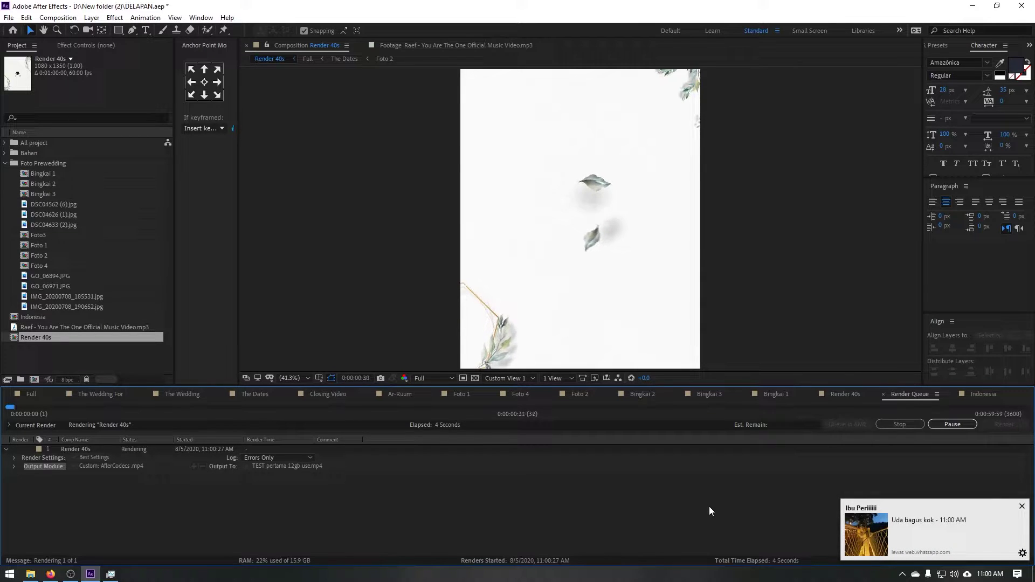
{"action": "left_click", "coordinate": [1022, 507]}
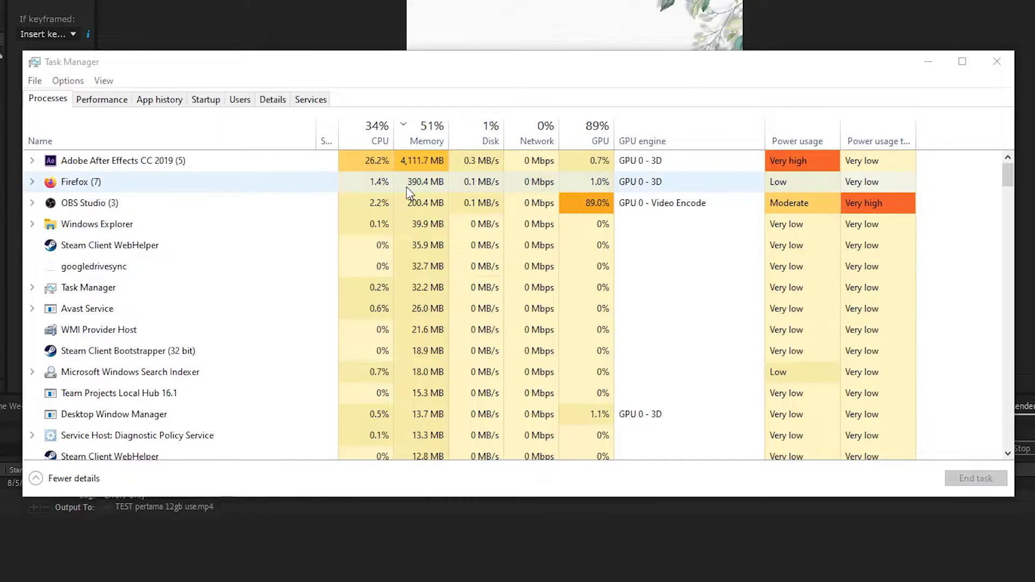
Step: Switch to Task Manager and sort the processes by CPU, memory, disk, network and GPU usage to examine the render's load
{"action": "left_click", "coordinate": [376, 133]}
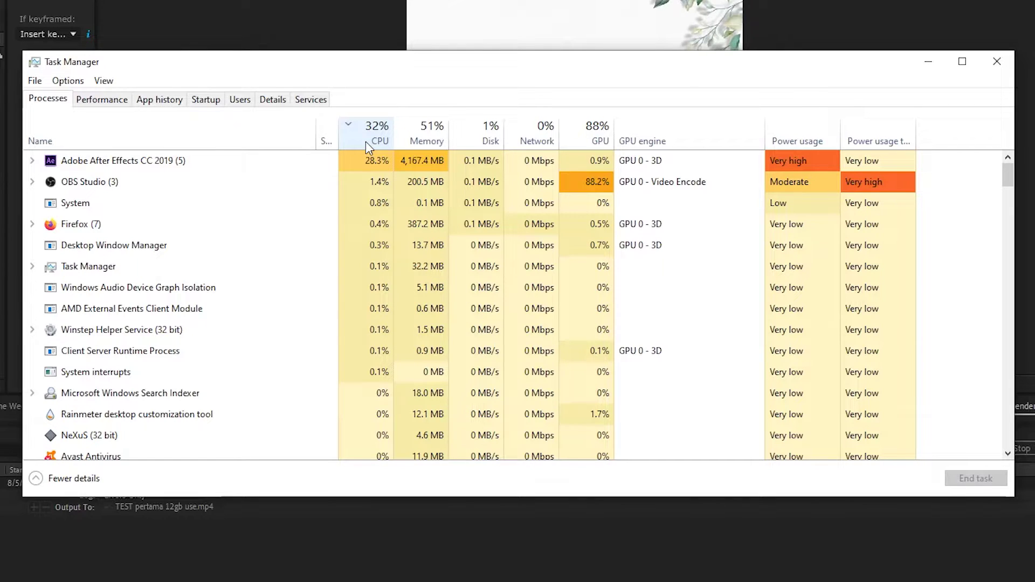
{"action": "left_click", "coordinate": [416, 142]}
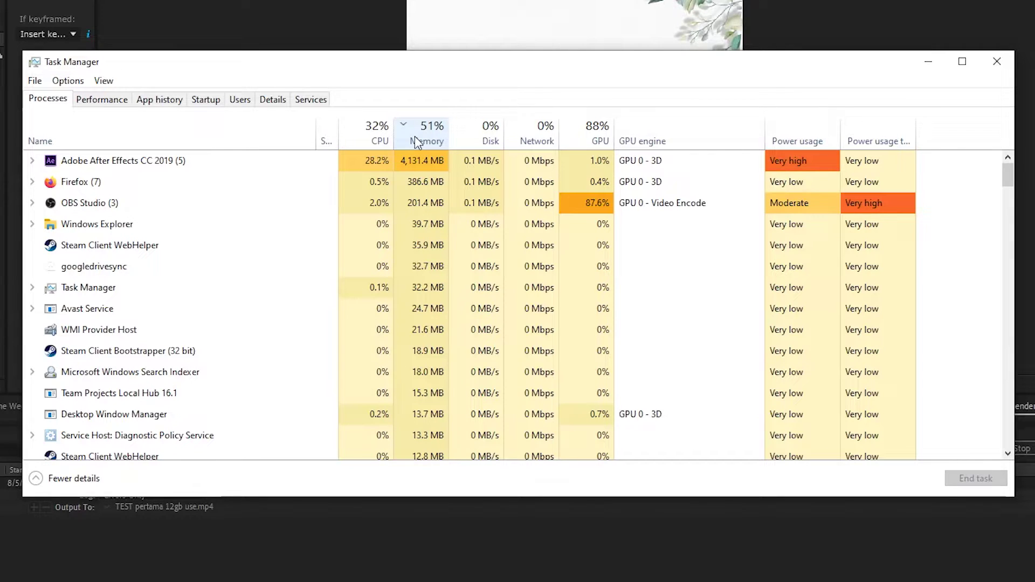
{"action": "left_click", "coordinate": [488, 141]}
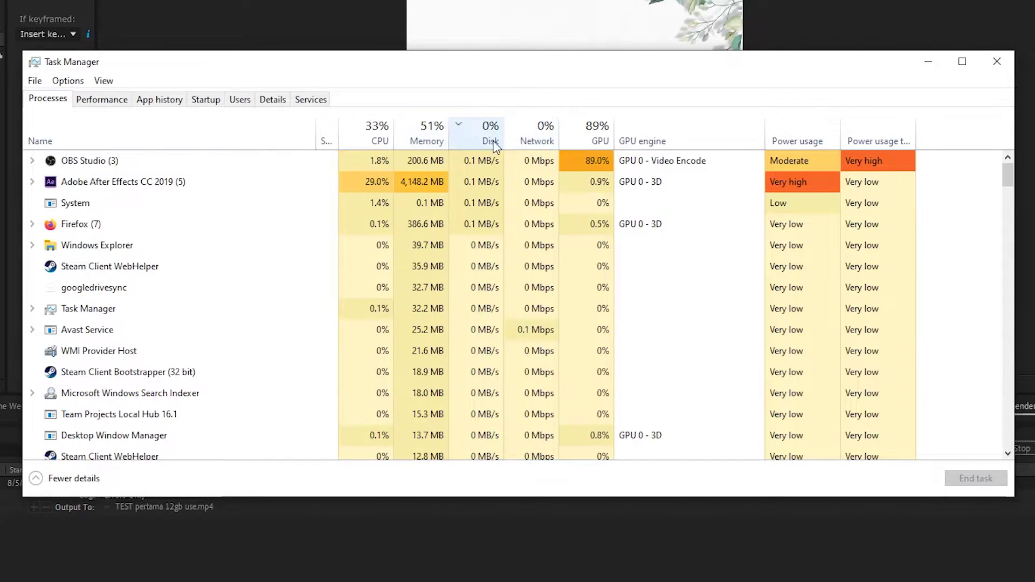
{"action": "left_click", "coordinate": [534, 143]}
{"action": "left_click", "coordinate": [599, 142]}
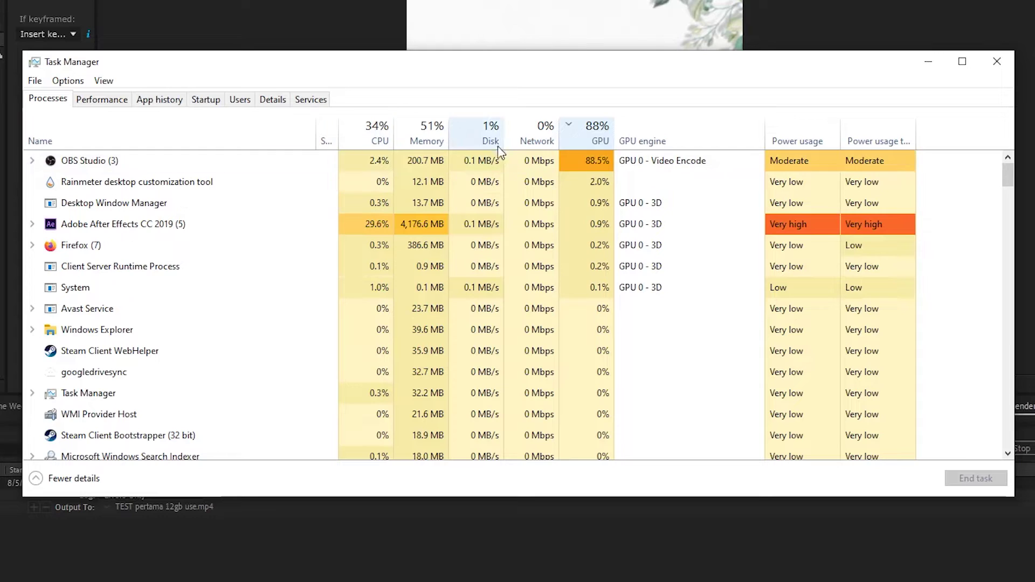
{"action": "left_click", "coordinate": [427, 136]}
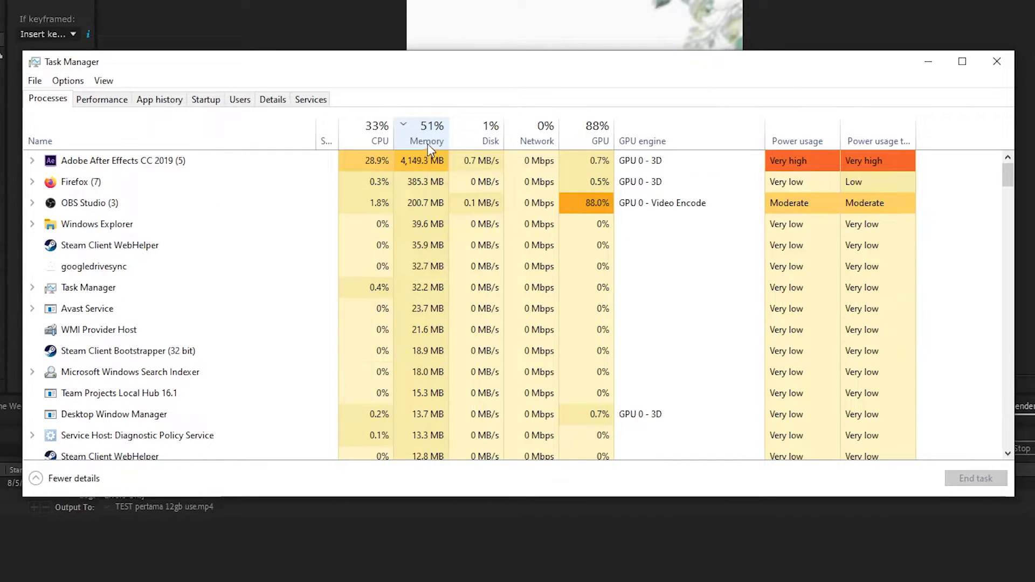
{"action": "left_click", "coordinate": [375, 142]}
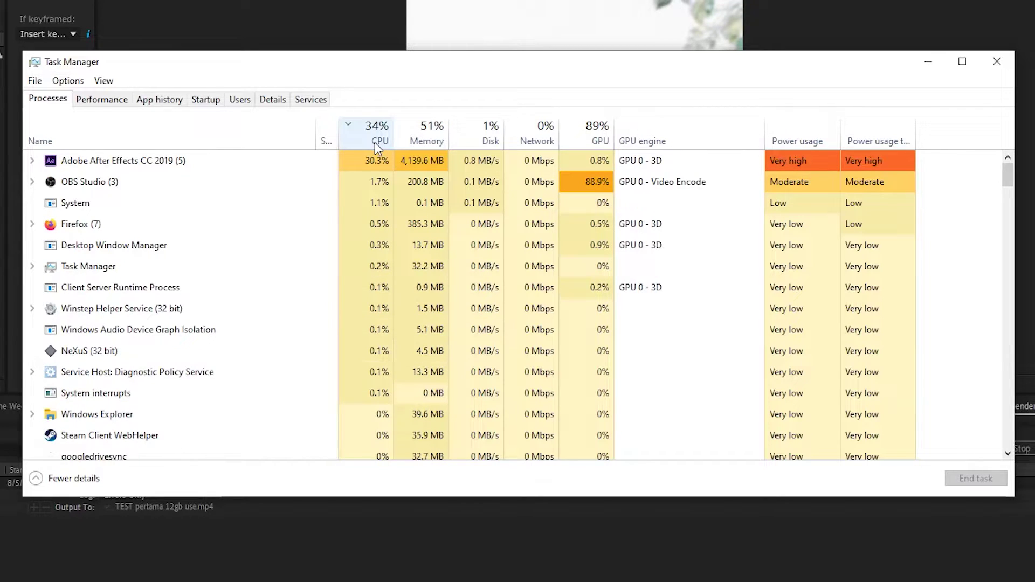
Step: Examine the overall CPU and memory performance graphs while the render runs
{"action": "left_click", "coordinate": [107, 101]}
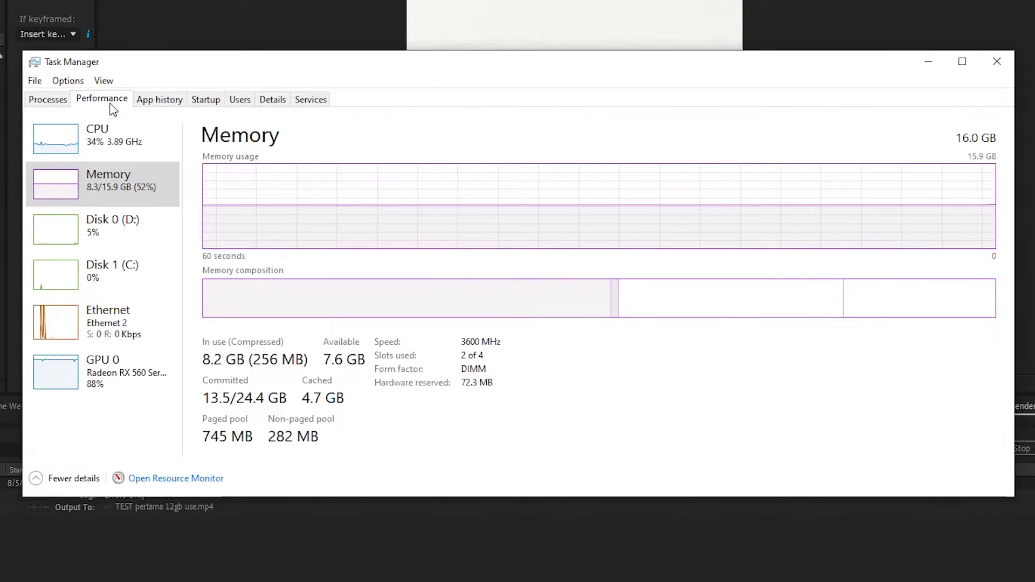
{"action": "left_click", "coordinate": [95, 146]}
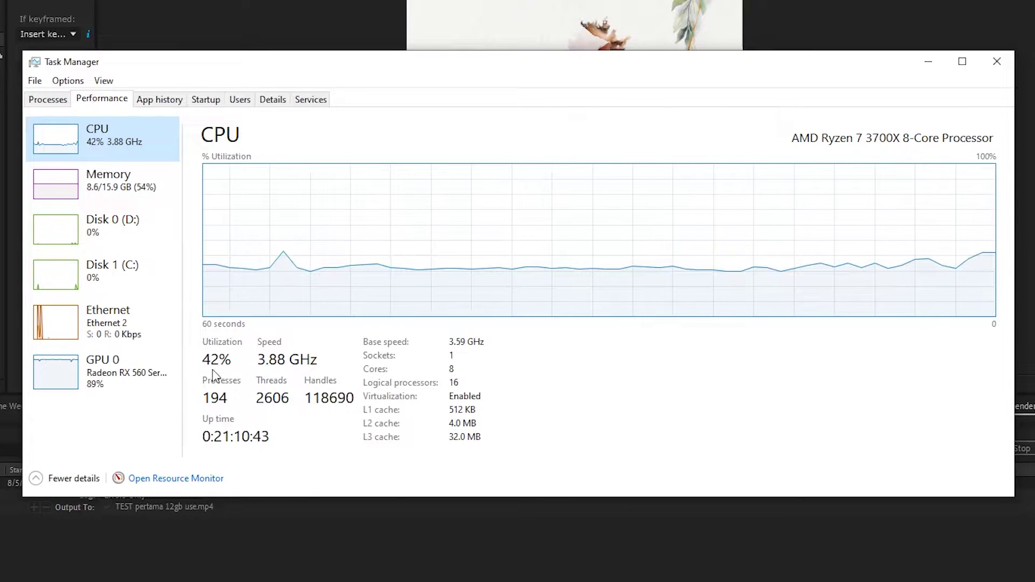
{"action": "left_click", "coordinate": [141, 198]}
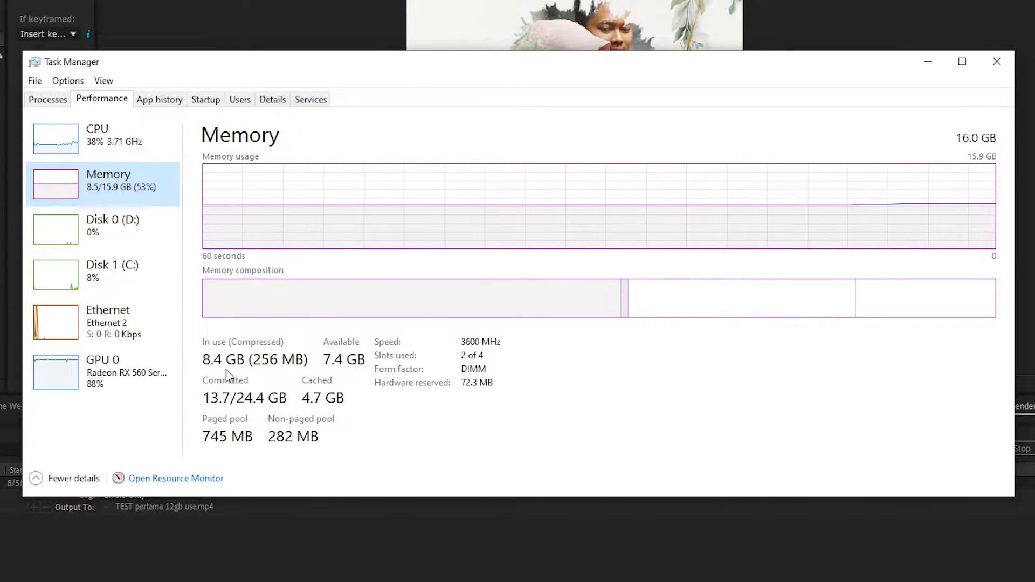
{"action": "left_click", "coordinate": [93, 147]}
Step: Return to the process list and compare After Effects' usage by sorting alternately by memory and CPU
{"action": "left_click", "coordinate": [32, 100]}
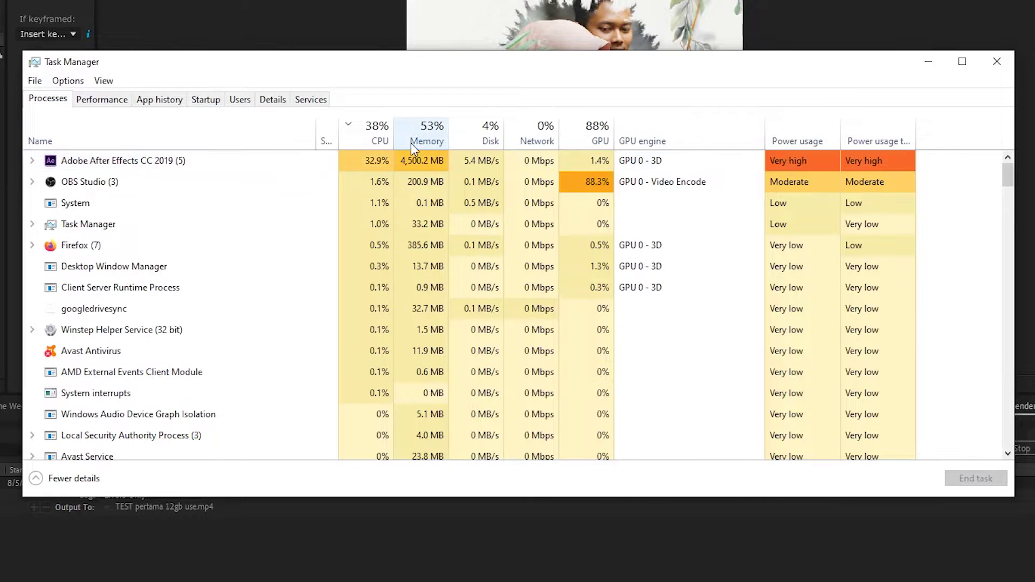
{"action": "left_click", "coordinate": [420, 139]}
{"action": "left_click", "coordinate": [378, 139]}
{"action": "left_click", "coordinate": [421, 139]}
{"action": "left_click", "coordinate": [378, 138]}
{"action": "left_click", "coordinate": [432, 139]}
{"action": "left_click", "coordinate": [379, 138]}
Step: Recheck the total CPU utilization and the memory in use on the performance graphs
{"action": "left_click", "coordinate": [96, 100]}
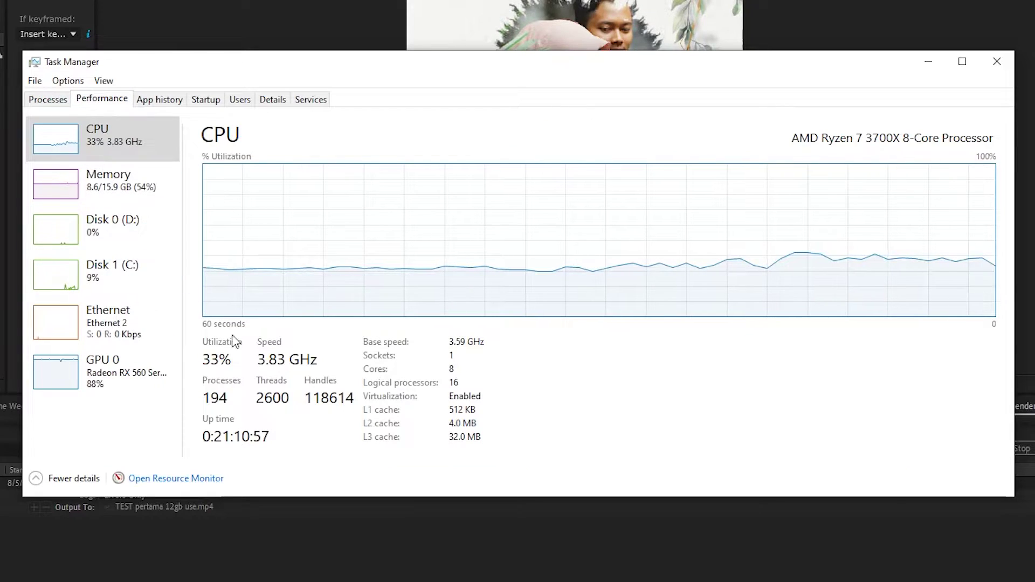
{"action": "left_click", "coordinate": [102, 198]}
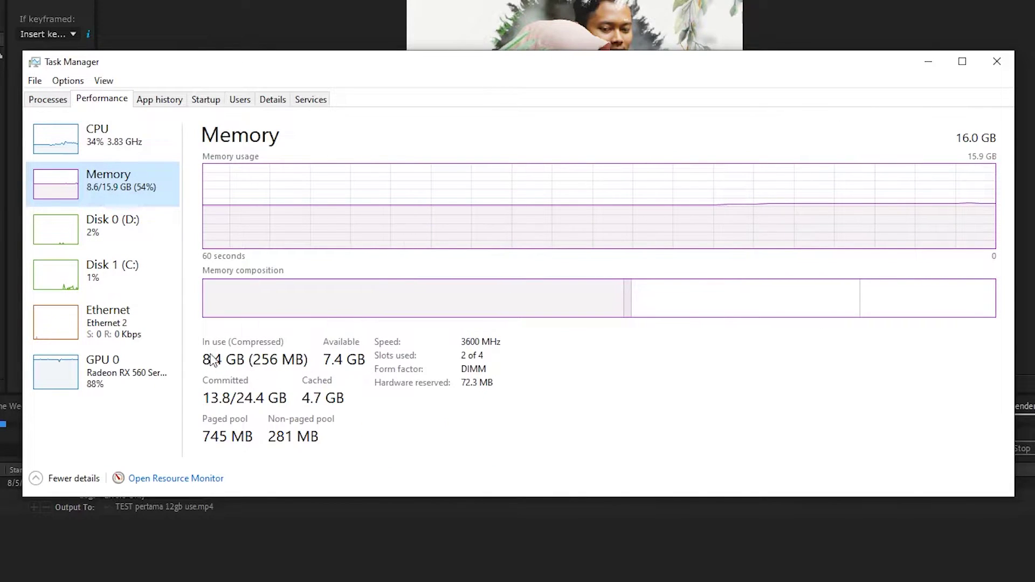
{"action": "left_click", "coordinate": [139, 156]}
Step: Examine the processes sorted by CPU and by memory usage, and minimize Task Manager to check the render
{"action": "left_click", "coordinate": [48, 99]}
{"action": "left_click", "coordinate": [357, 141]}
{"action": "left_click", "coordinate": [383, 141]}
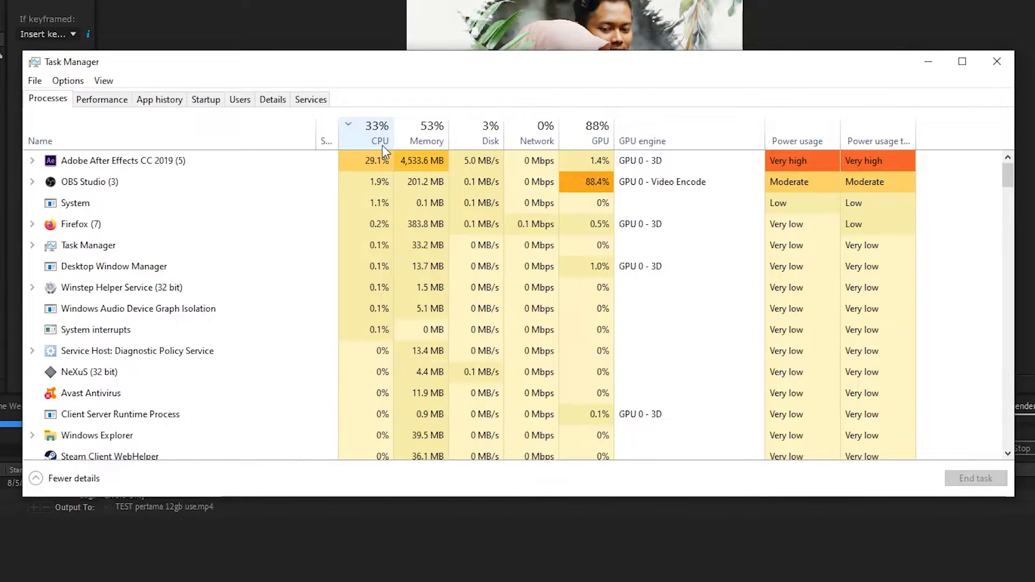
{"action": "left_click", "coordinate": [380, 141]}
{"action": "left_click", "coordinate": [378, 141]}
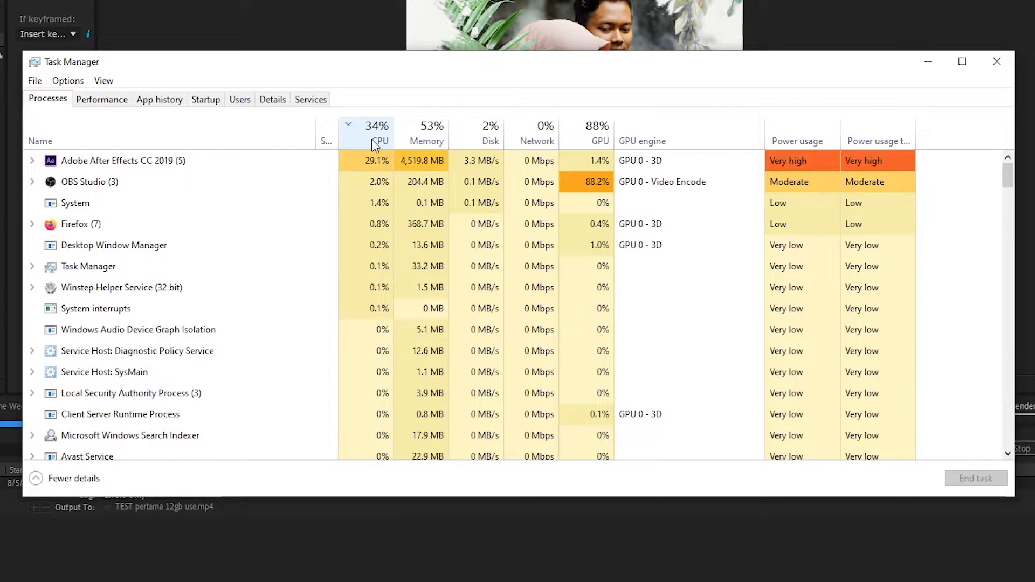
{"action": "left_click", "coordinate": [421, 140]}
{"action": "left_click", "coordinate": [377, 141]}
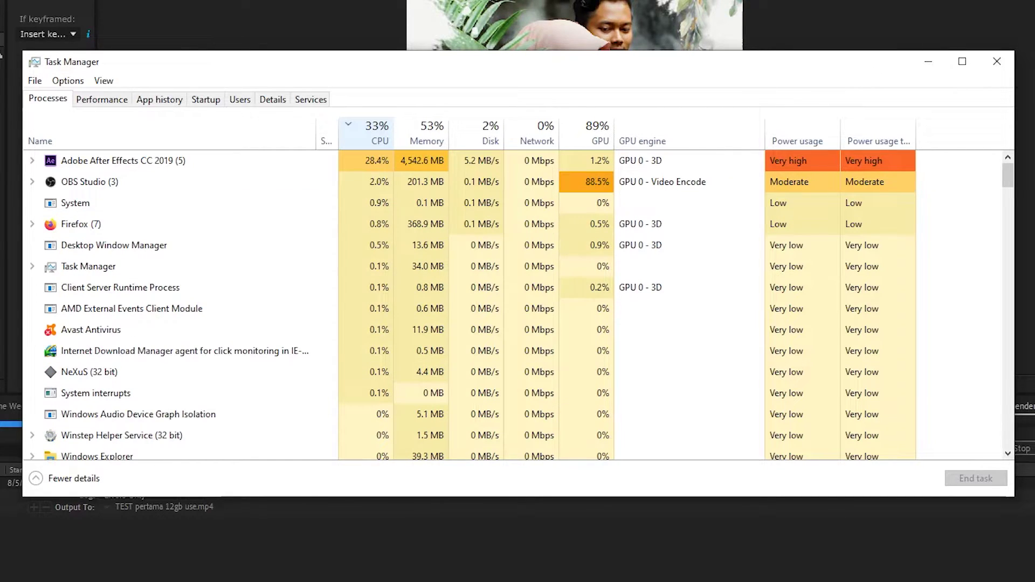
{"action": "left_click", "coordinate": [383, 134]}
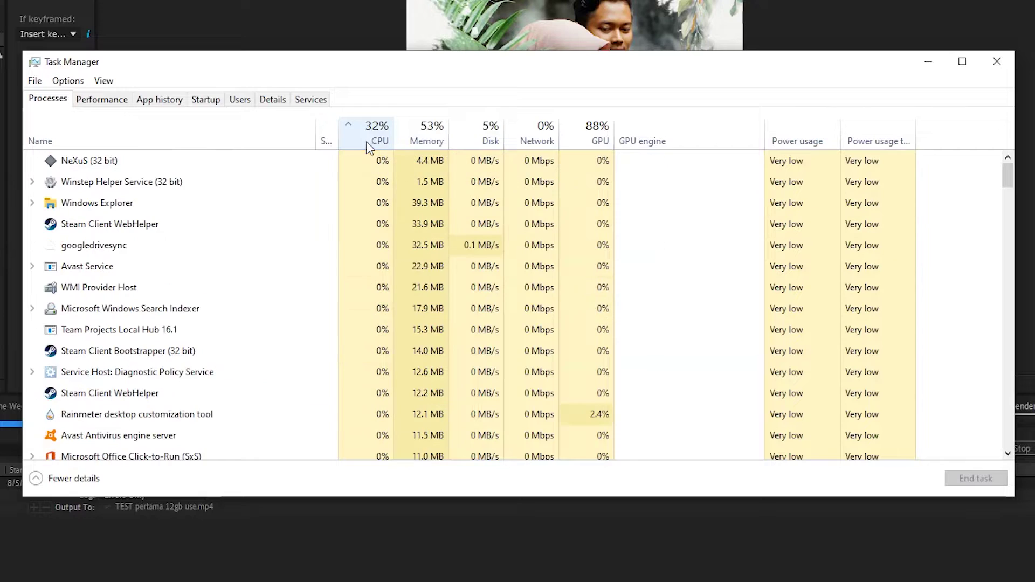
{"action": "left_click", "coordinate": [402, 142]}
{"action": "left_click", "coordinate": [386, 140]}
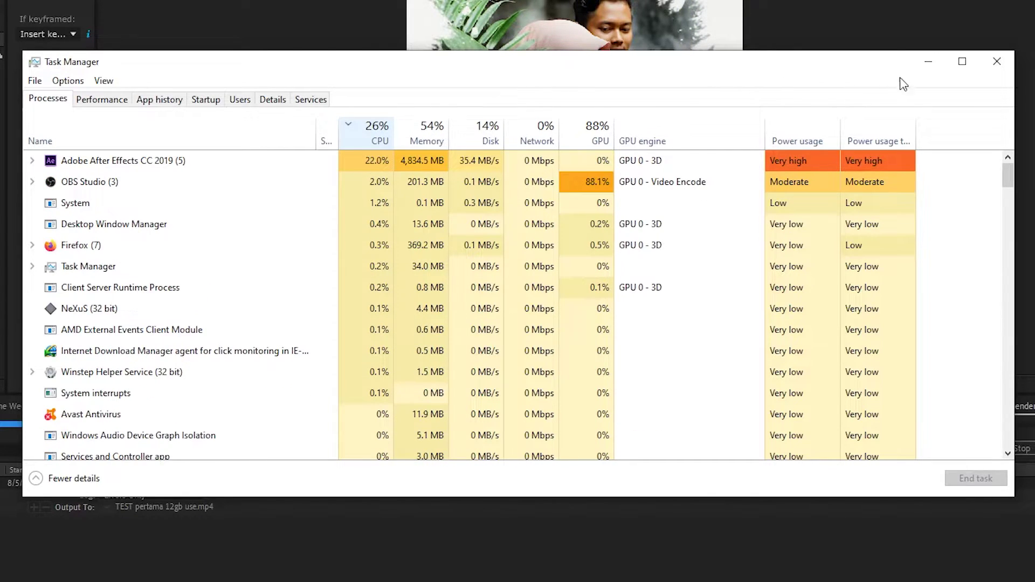
{"action": "left_click", "coordinate": [372, 138]}
{"action": "left_click", "coordinate": [426, 142]}
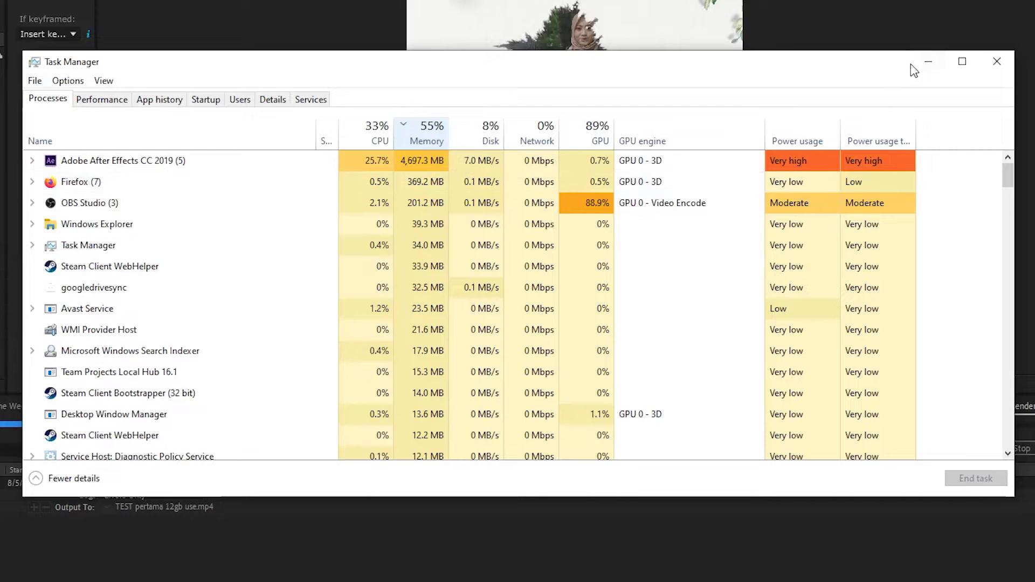
{"action": "left_click", "coordinate": [928, 61]}
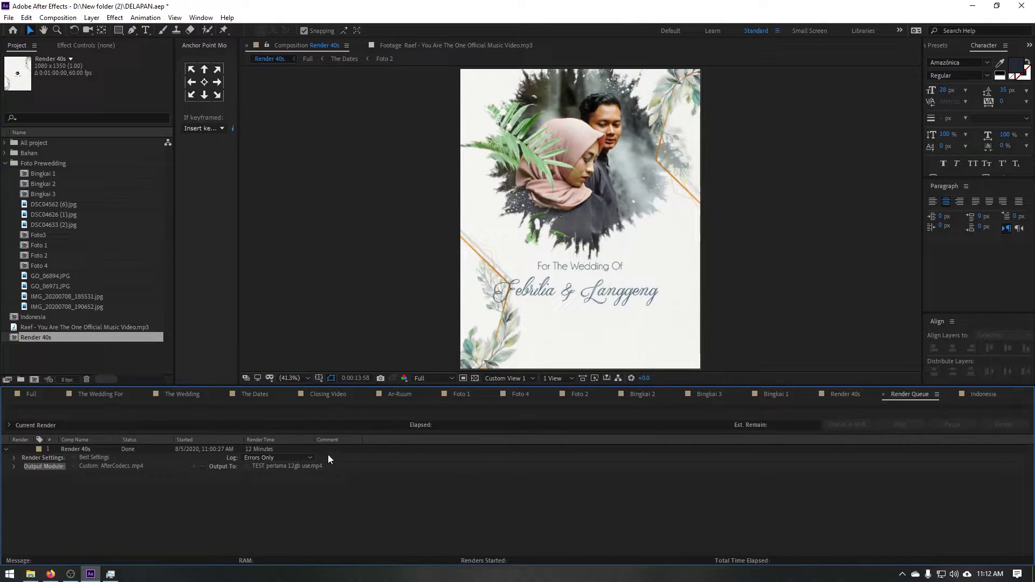
Step: Check After Effects' memory usage in Task Manager after the render, and minimize the window again
{"action": "left_click", "coordinate": [111, 573]}
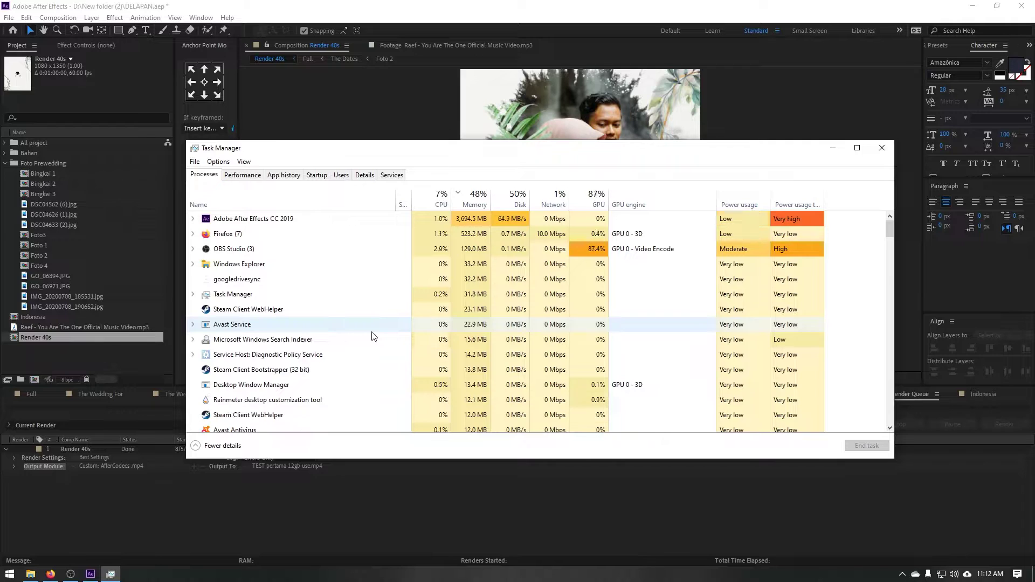
{"action": "left_click", "coordinate": [833, 148]}
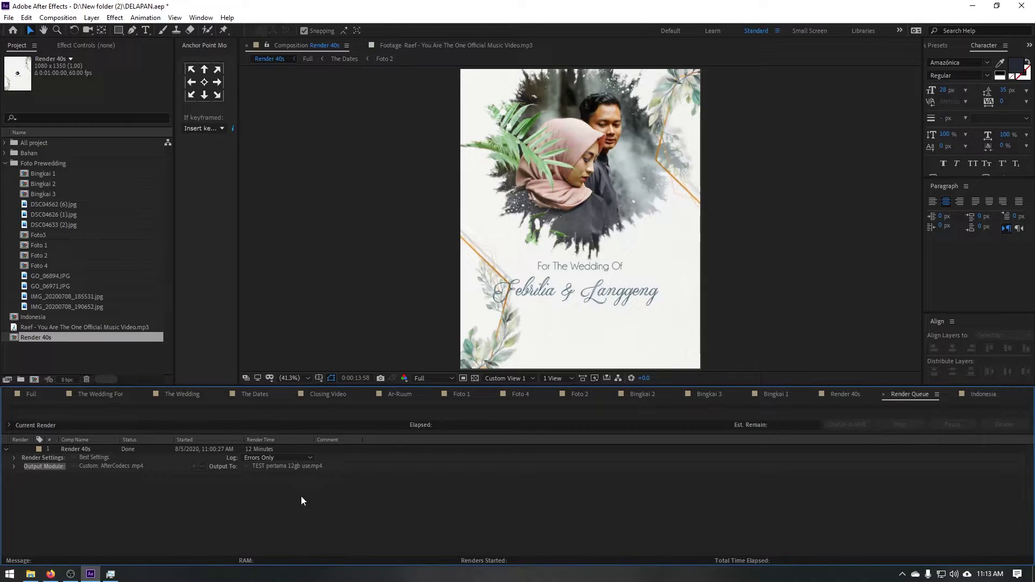
Step: Open the After Effects Memory preferences and bring up Task Manager to compare the RAM allocation with actual usage
{"action": "left_click", "coordinate": [91, 575]}
{"action": "left_click", "coordinate": [91, 575]}
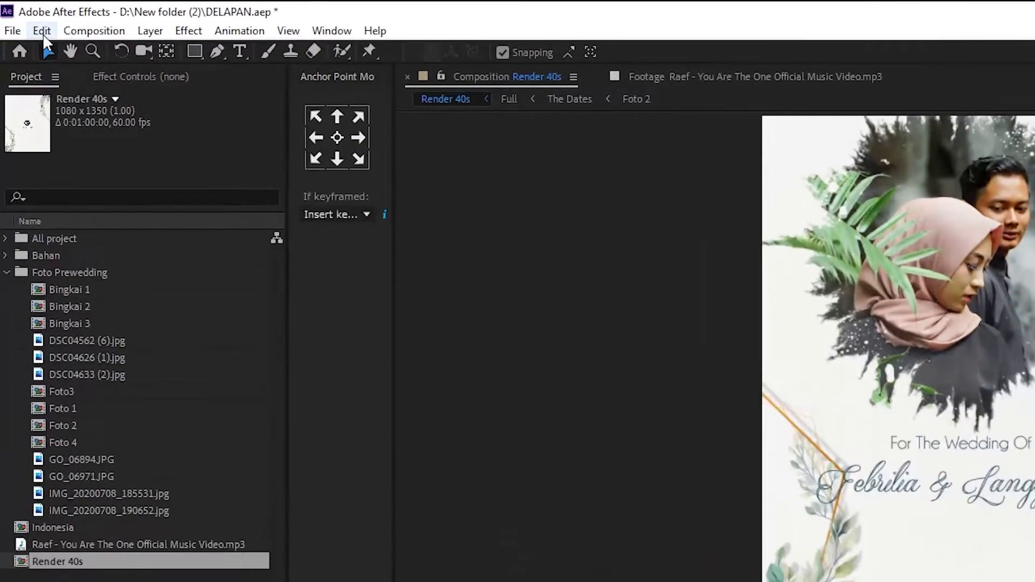
{"action": "left_click", "coordinate": [26, 17]}
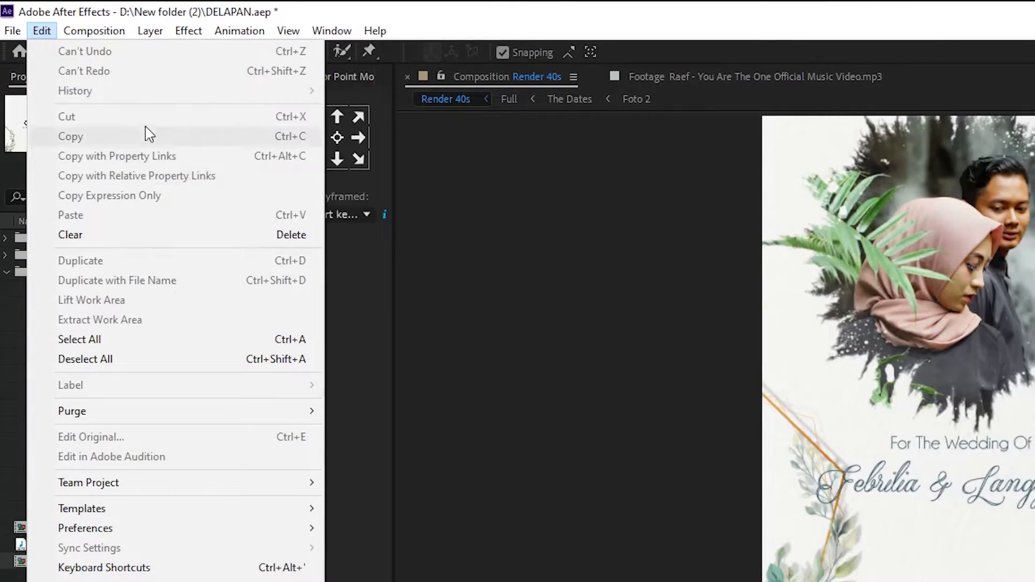
{"action": "mouse_move", "coordinate": [232, 530]}
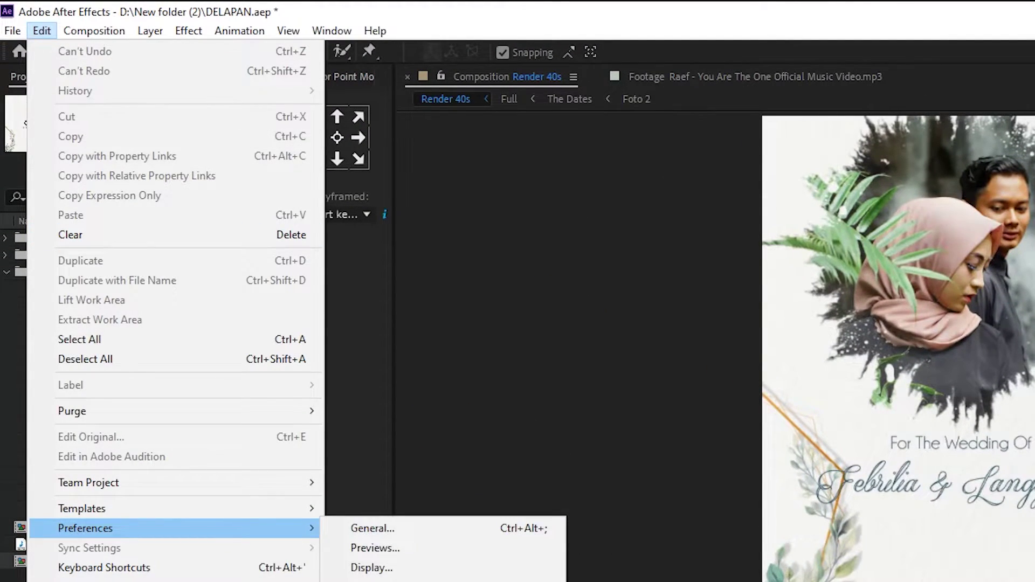
{"action": "key", "text": "Escape"}
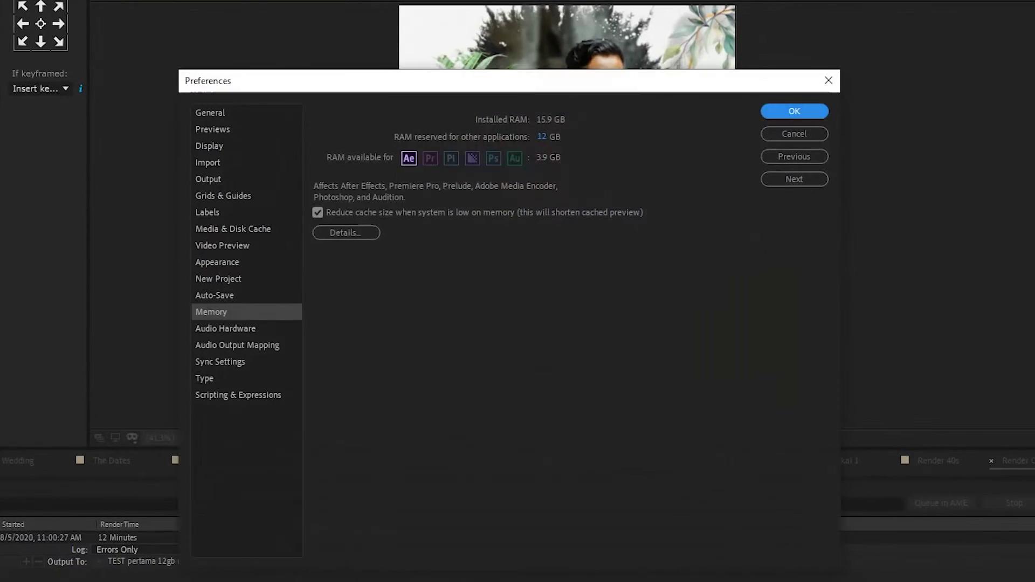
{"action": "key", "text": "ctrl+shift+Escape"}
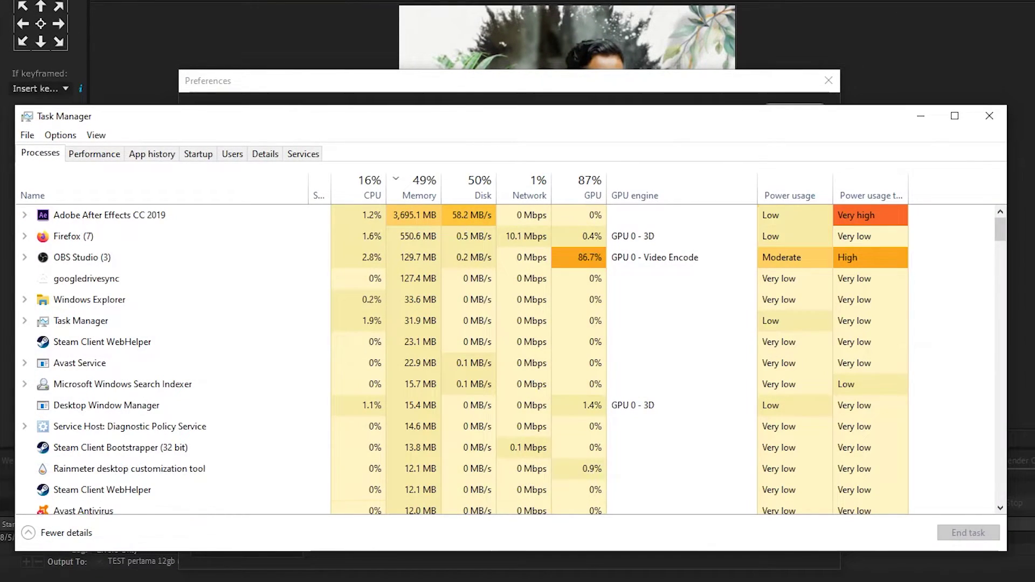
Step: Compare the running processes by memory, CPU and GPU usage in Task Manager, and minimize it to return to the Memory preferences
{"action": "left_click", "coordinate": [399, 196]}
{"action": "left_click", "coordinate": [406, 197]}
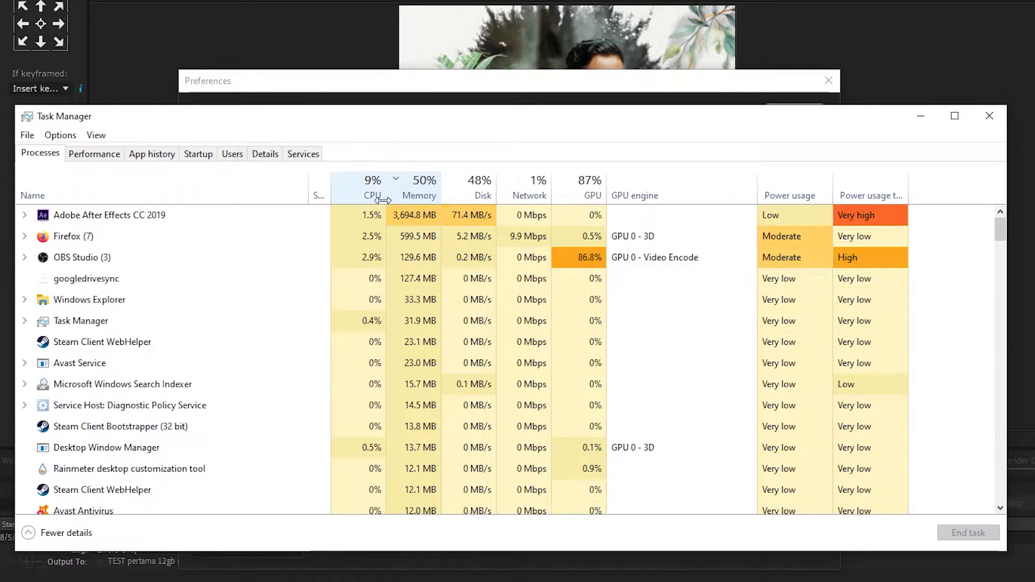
{"action": "left_click", "coordinate": [364, 196]}
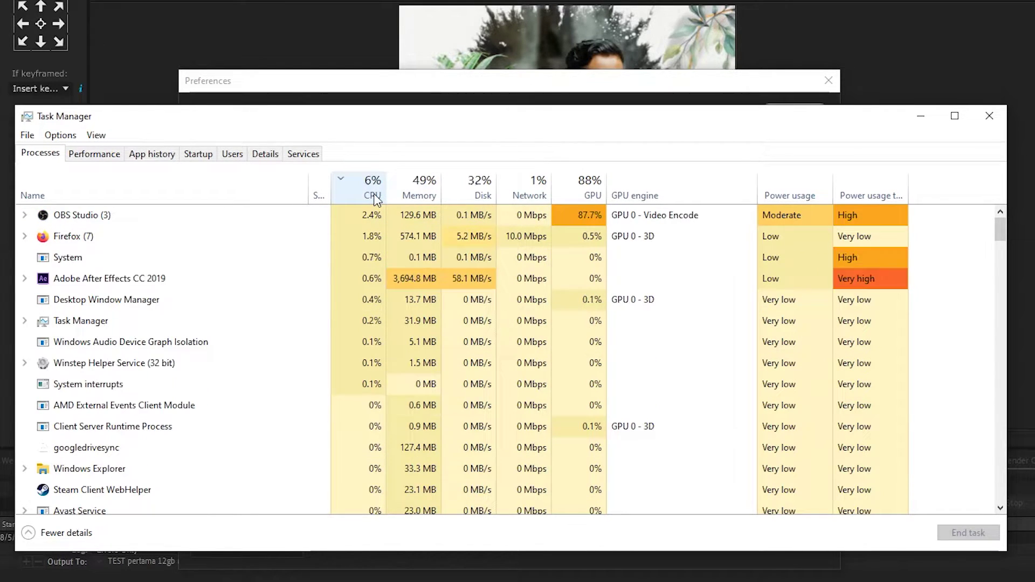
{"action": "left_click", "coordinate": [119, 384]}
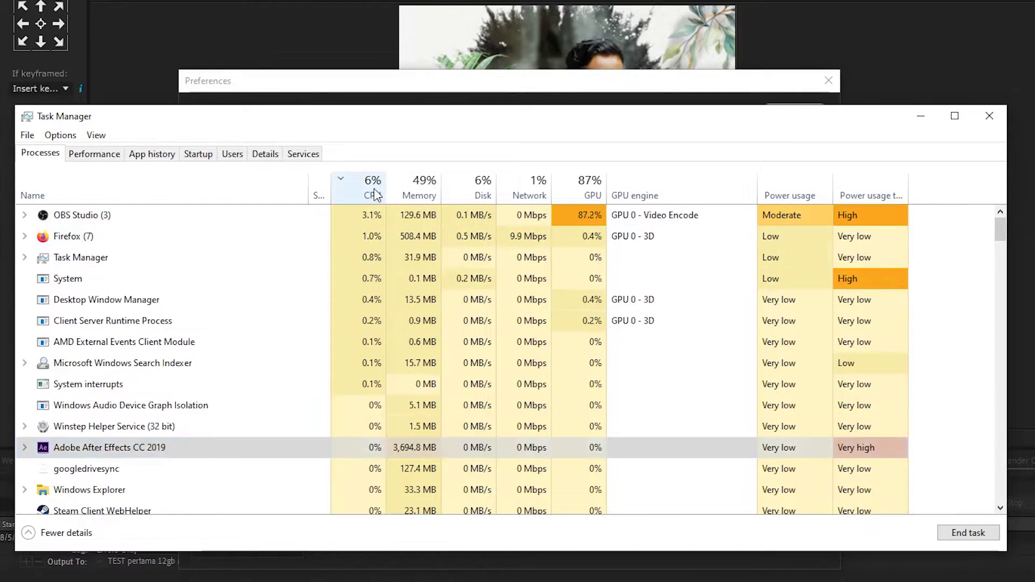
{"action": "left_click", "coordinate": [432, 196]}
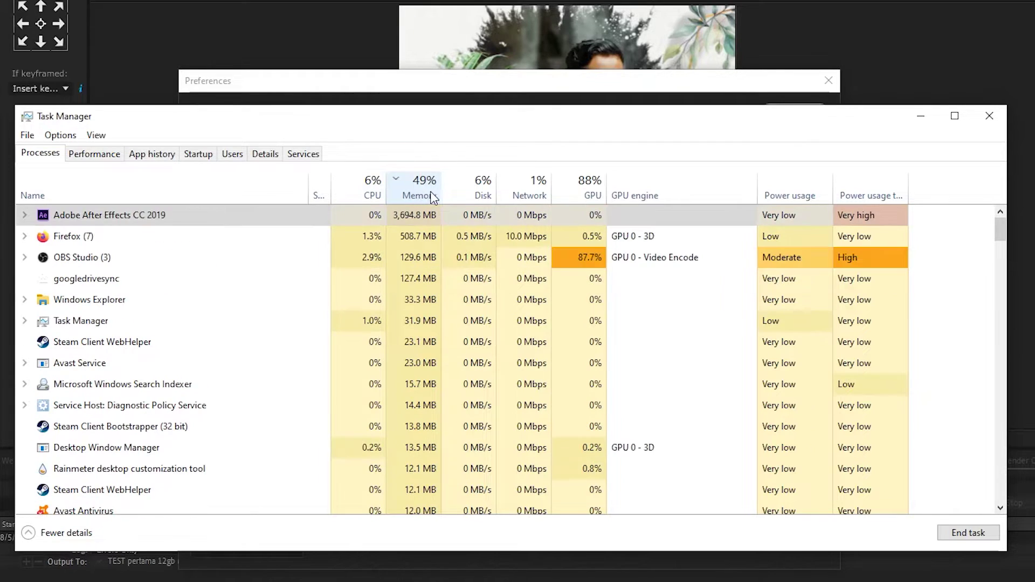
{"action": "left_click", "coordinate": [587, 192]}
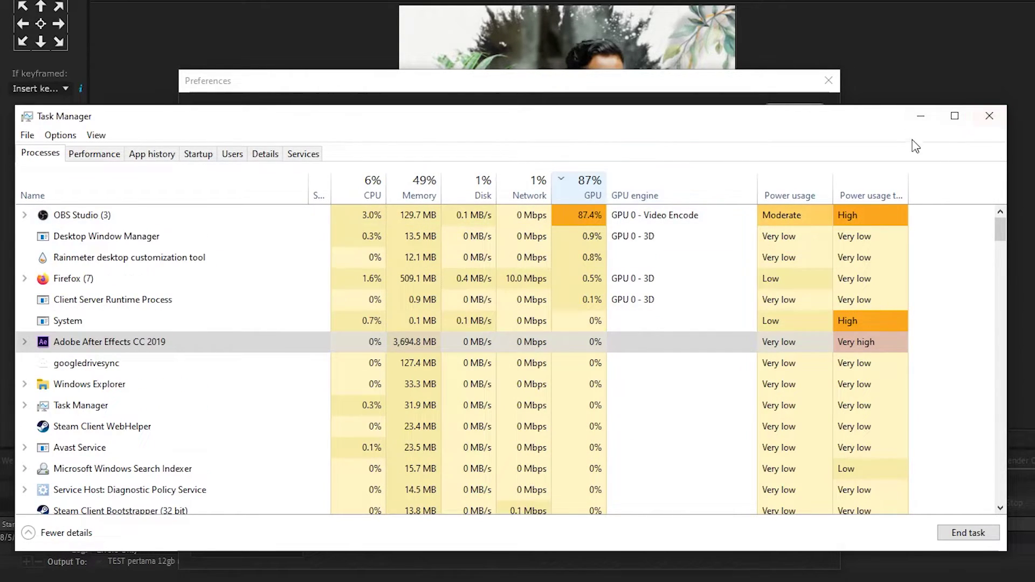
{"action": "left_click", "coordinate": [922, 117]}
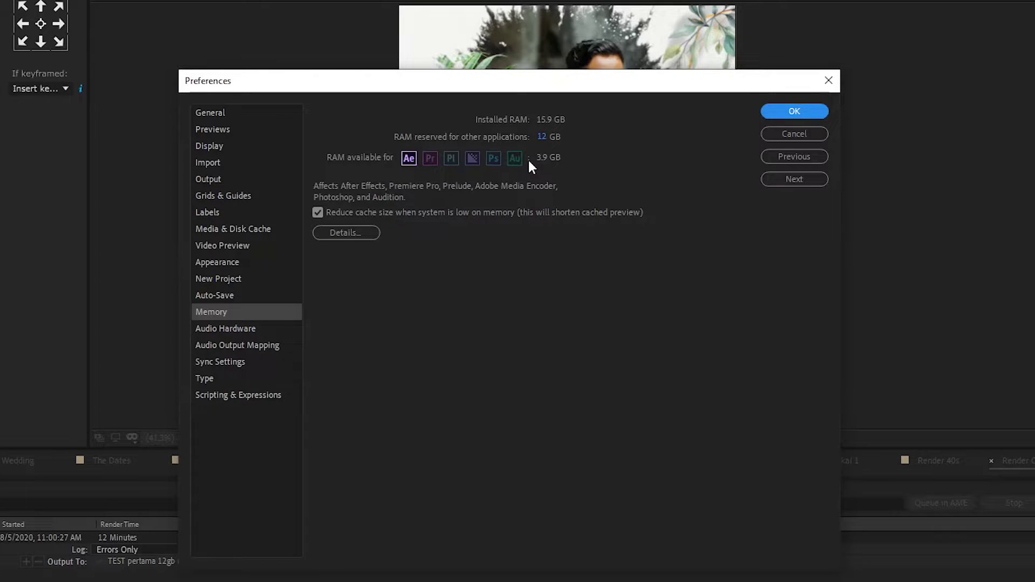
Step: Set the RAM reserved for other applications to 3 GB and apply the preferences
{"action": "mouse_move", "coordinate": [543, 141]}
{"action": "left_mouse_down"}
{"action": "mouse_move", "coordinate": [555, 135]}
{"action": "mouse_move", "coordinate": [550, 144]}
{"action": "left_mouse_up"}
{"action": "left_click_drag", "start_coordinate": [549, 137], "coordinate": [348, 136]}
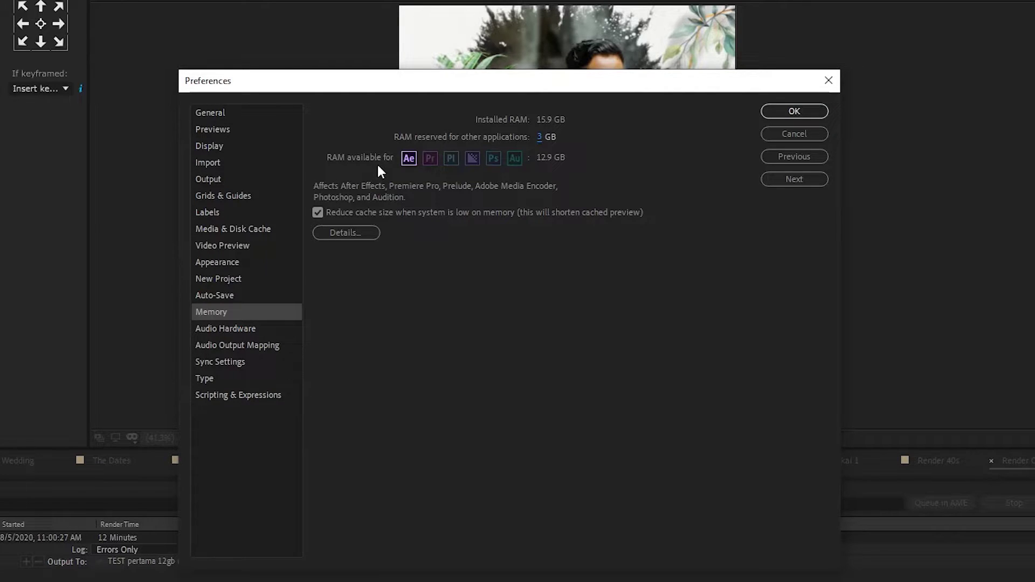
{"action": "left_click", "coordinate": [805, 112]}
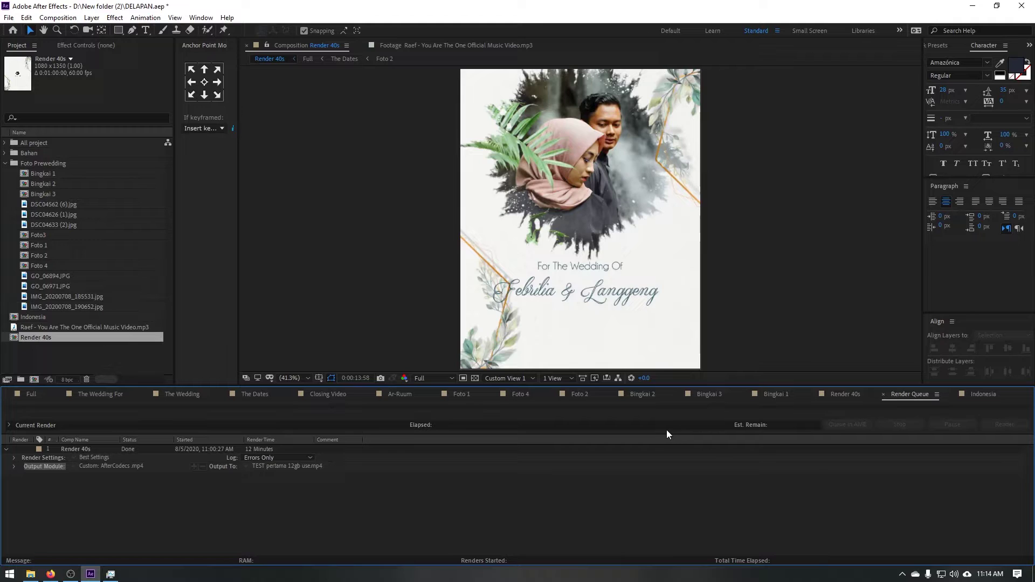
Step: Add the Render 40s composition to the render queue again
{"action": "left_click", "coordinate": [843, 396]}
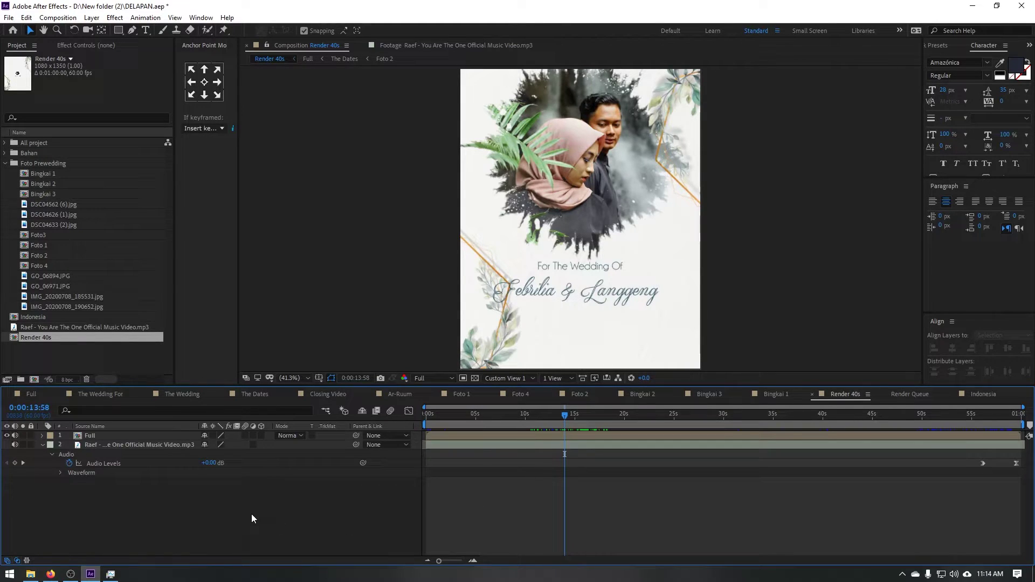
{"action": "key", "text": "ctrl+m"}
{"action": "left_click", "coordinate": [99, 449]}
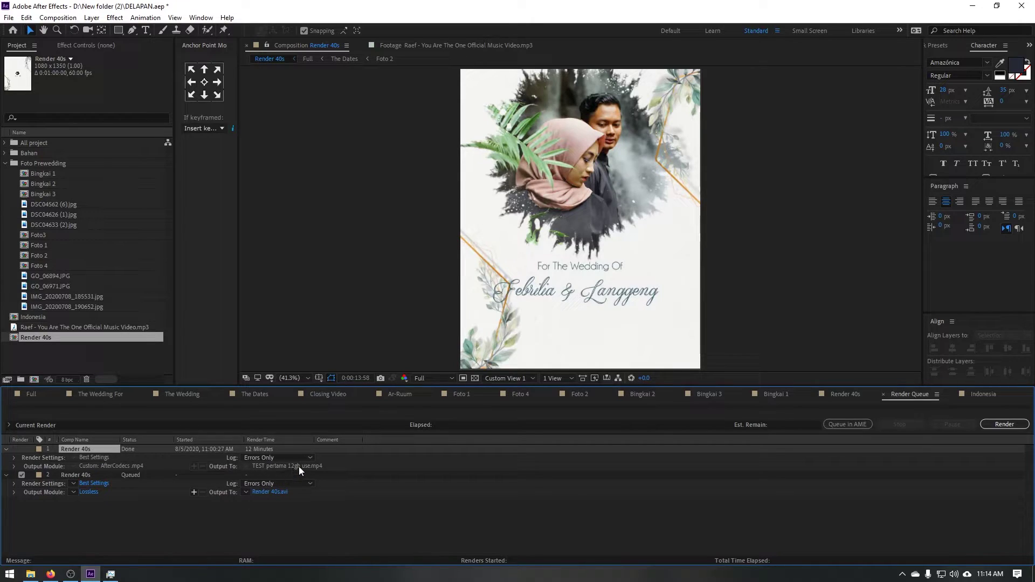
{"action": "left_click", "coordinate": [133, 526]}
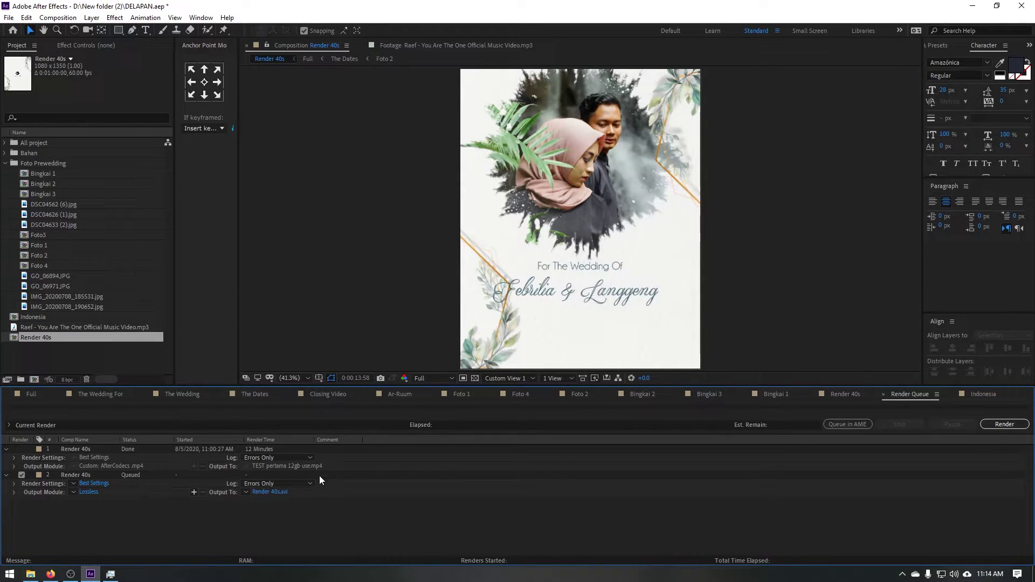
Step: Set the output module format of the new queue item to AfterCodecs .mp4
{"action": "left_click", "coordinate": [94, 493]}
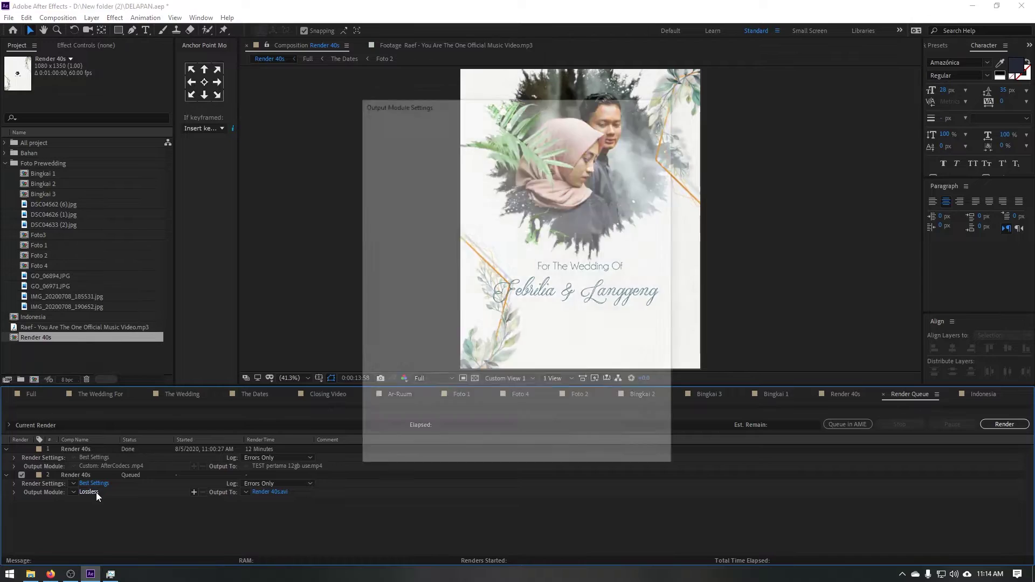
{"action": "left_click", "coordinate": [474, 155]}
{"action": "left_click", "coordinate": [475, 156]}
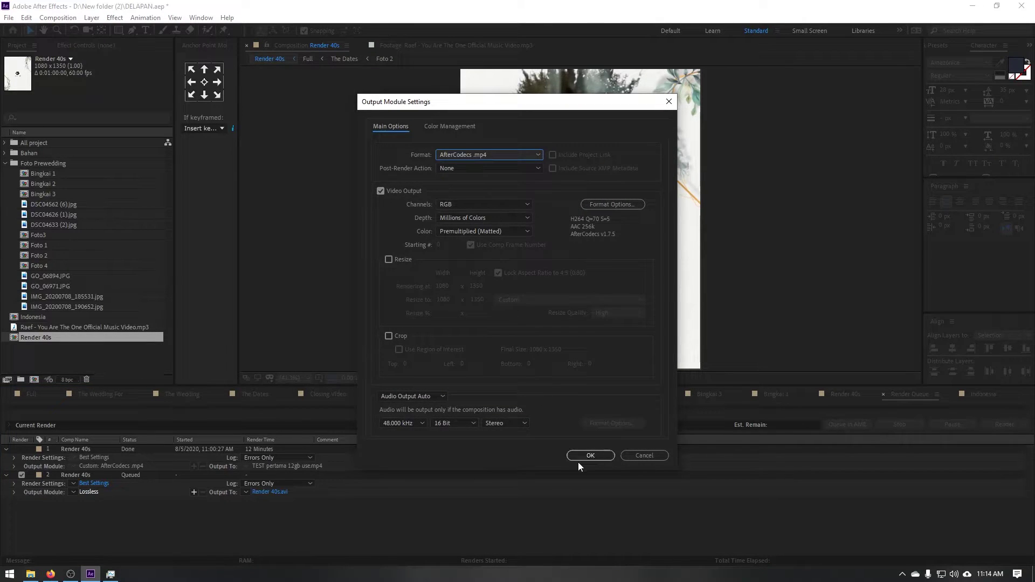
{"action": "left_click", "coordinate": [588, 457]}
Step: Set the new queue item's output file to "TEST pertama 3gb use" on drive D:, basing the name on the previous test file
{"action": "left_click", "coordinate": [284, 491]}
{"action": "scroll", "coordinate": [151, 185], "scroll_direction": "down", "scroll_amount": 10}
{"action": "left_click", "coordinate": [57, 220]}
{"action": "scroll", "coordinate": [302, 176], "scroll_direction": "down", "scroll_amount": 5}
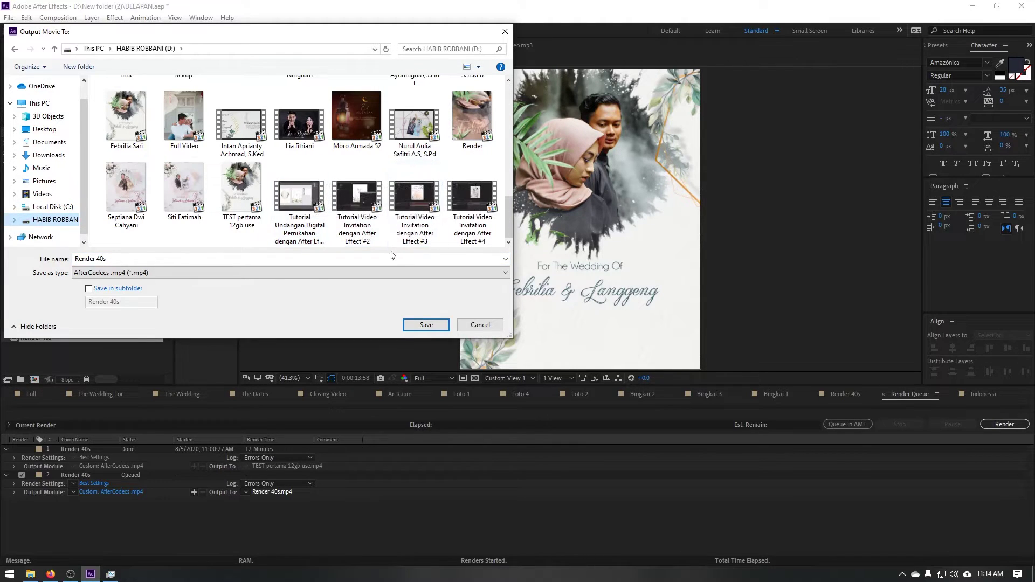
{"action": "left_click", "coordinate": [262, 200]}
{"action": "left_click", "coordinate": [171, 259]}
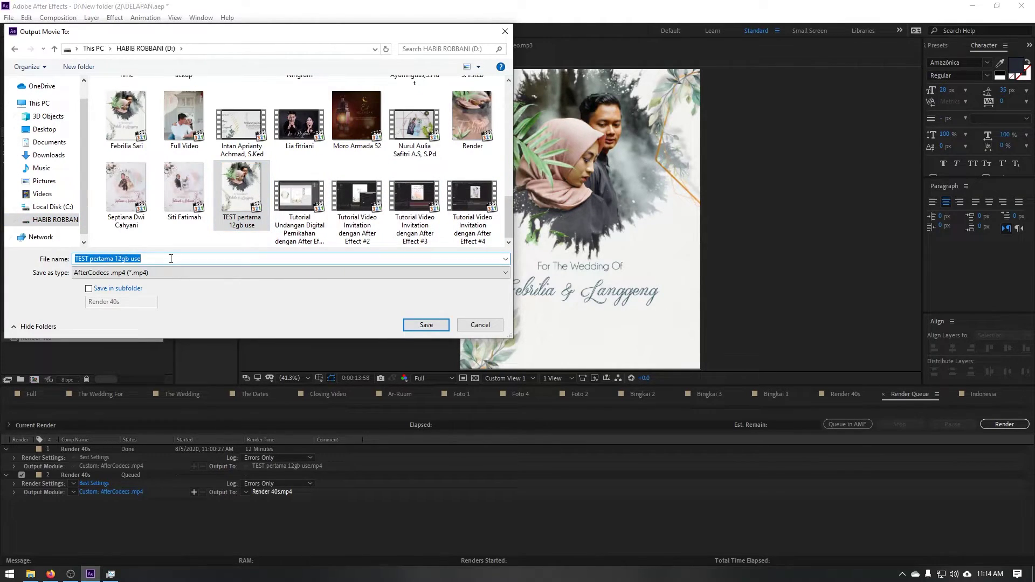
{"action": "left_click", "coordinate": [171, 259]}
{"action": "key", "text": "BackSpace"}
{"action": "key", "text": "BackSpace"}
{"action": "type", "text": "3"}
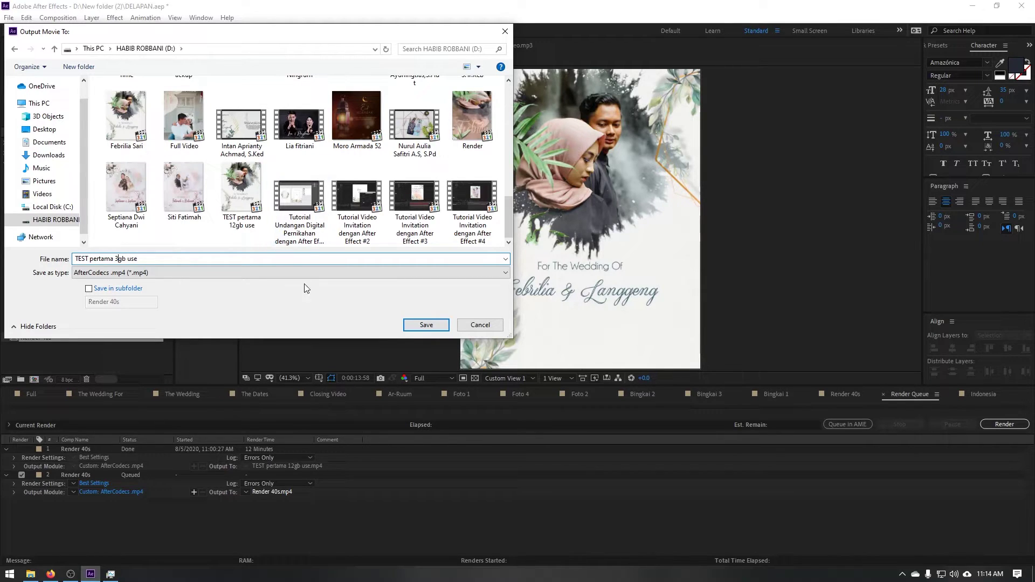
{"action": "left_click", "coordinate": [431, 327]}
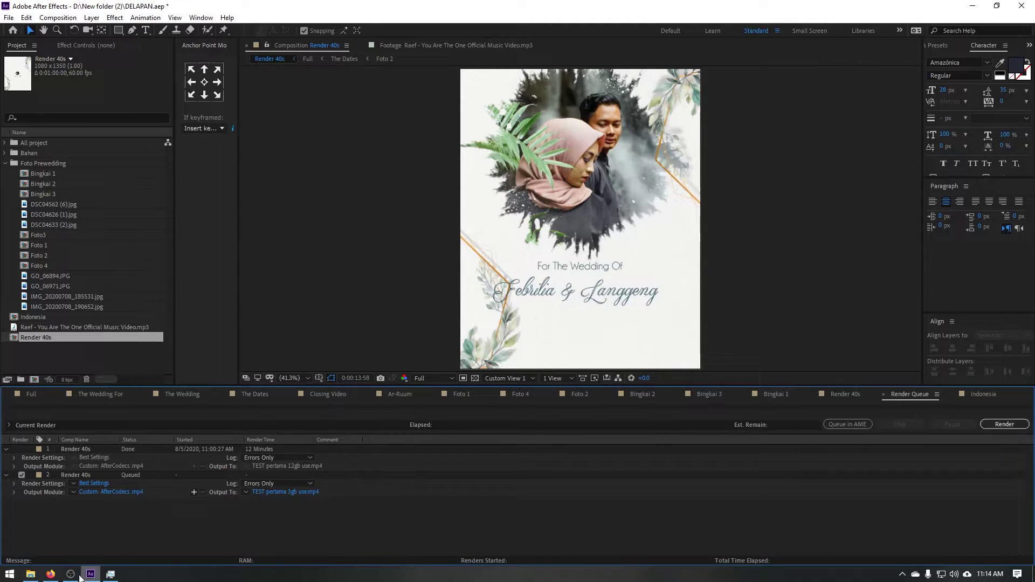
Step: Check the memory and GPU usage of the processes in Task Manager before rendering, and minimize it
{"action": "left_click", "coordinate": [112, 575]}
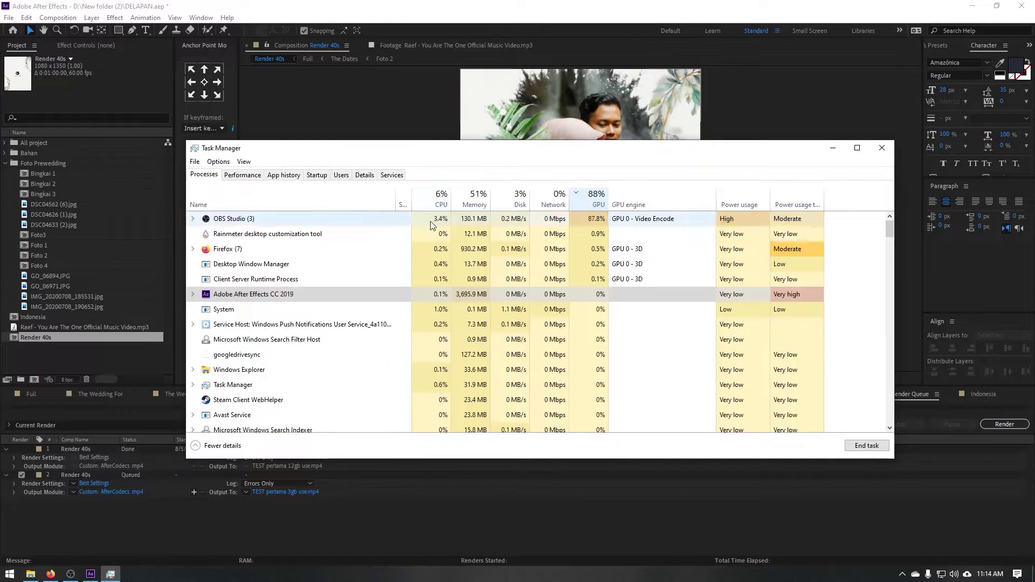
{"action": "left_click", "coordinate": [472, 206]}
{"action": "left_click", "coordinate": [597, 204]}
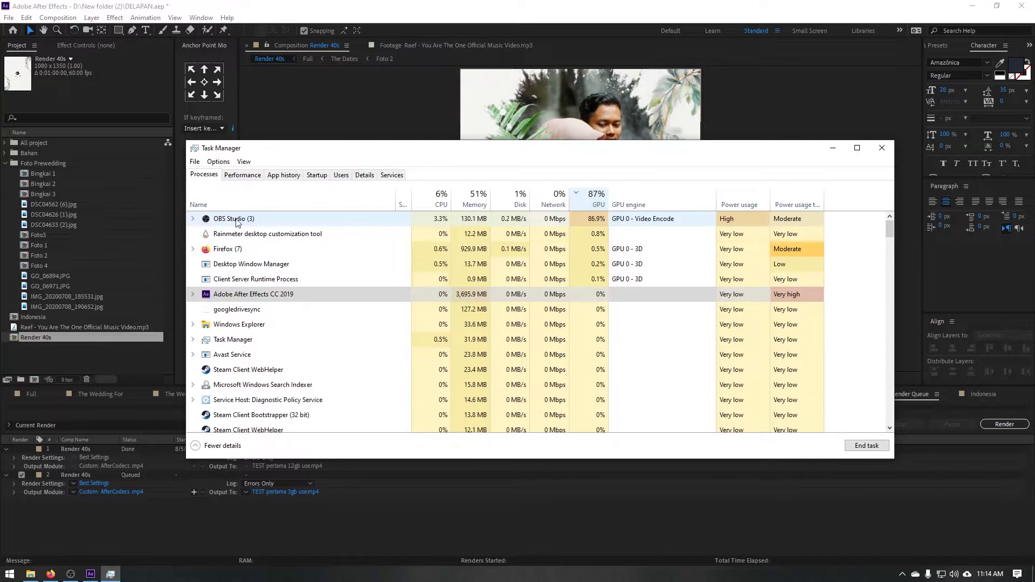
{"action": "left_click", "coordinate": [833, 149]}
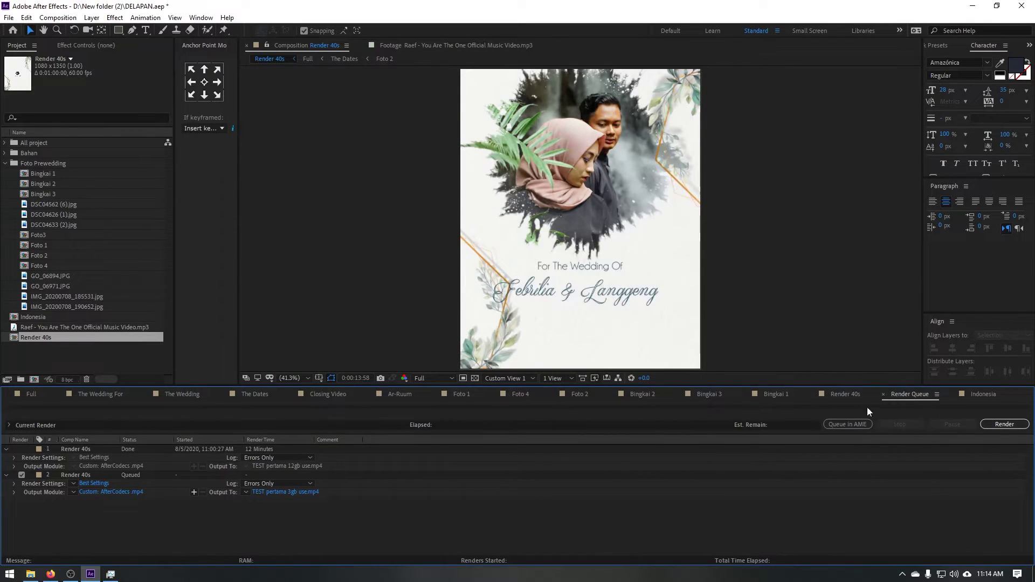
Step: Start rendering the queued Render 40s item and examine the processes by CPU and memory usage in Task Manager
{"action": "left_click", "coordinate": [1005, 424]}
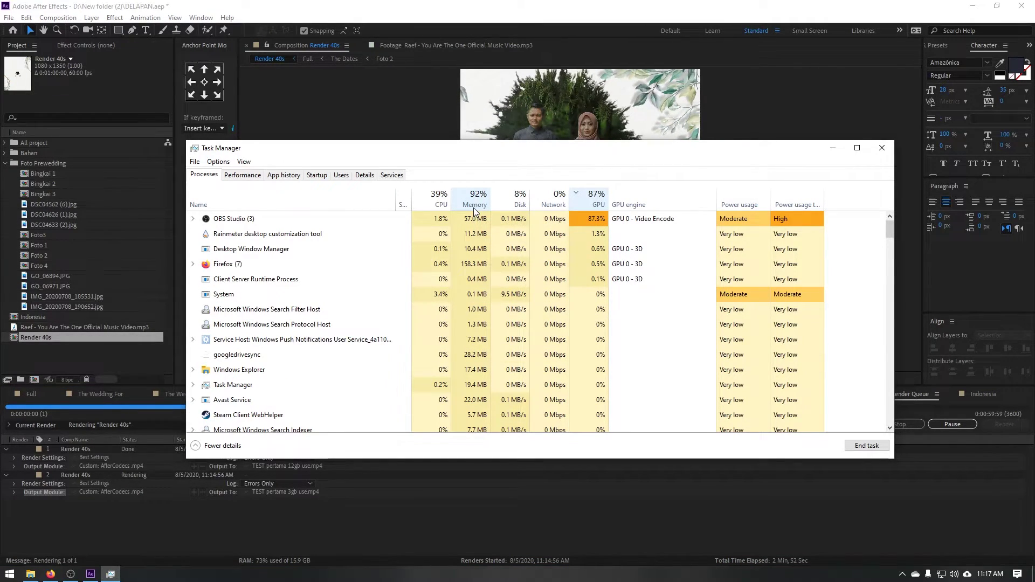
{"action": "left_click", "coordinate": [436, 203]}
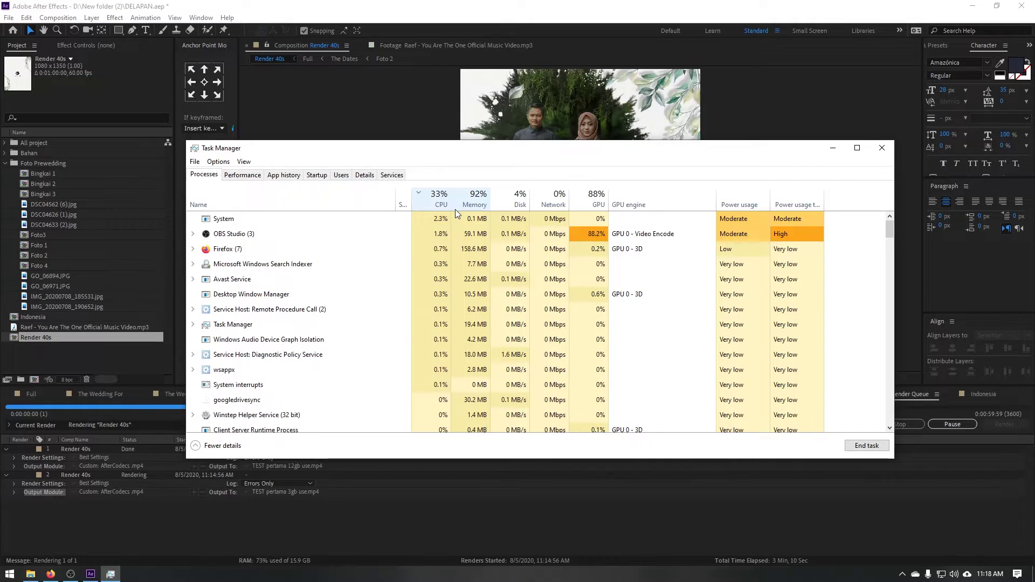
{"action": "left_click", "coordinate": [478, 204]}
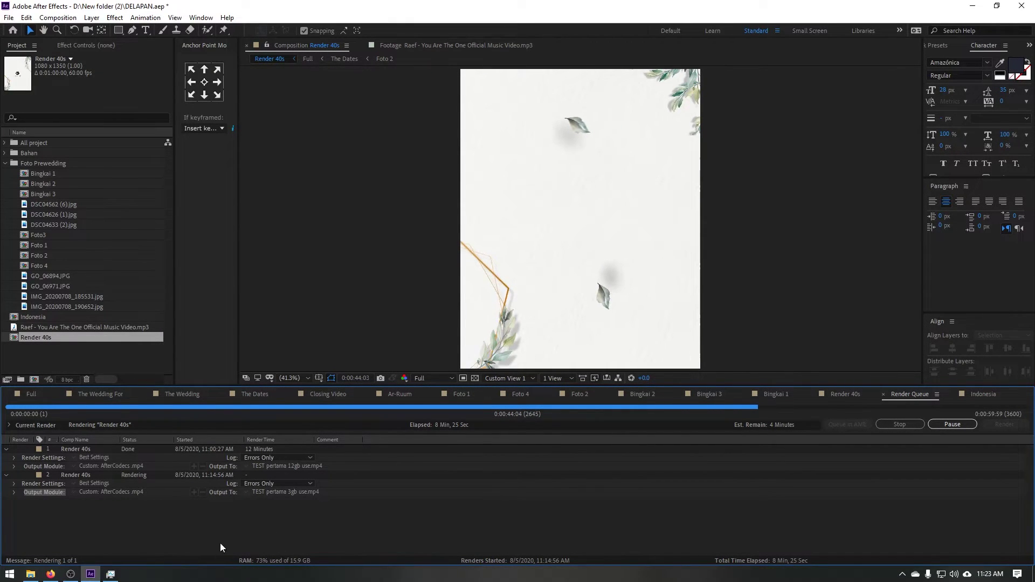
Step: Glance at the After Effects memory search results in Firefox during the render, and bring up Task Manager's memory graph once it finishes
{"action": "left_click", "coordinate": [50, 574]}
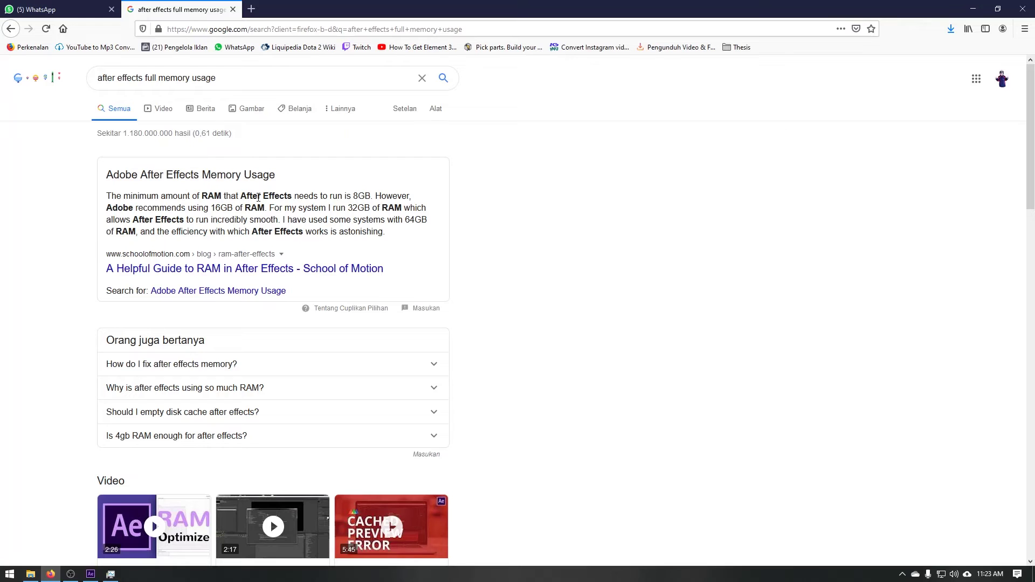
{"action": "left_click", "coordinate": [973, 9]}
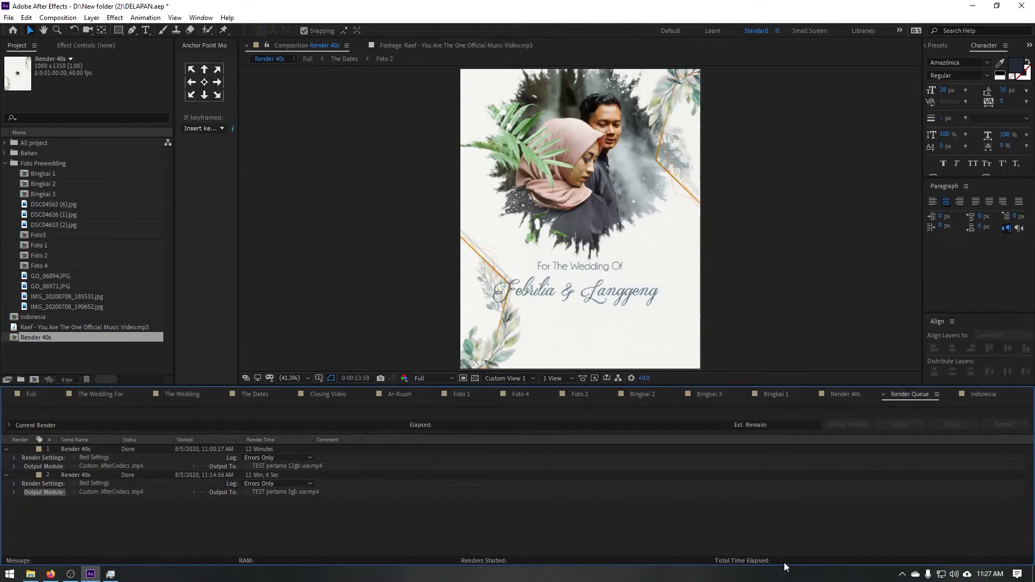
{"action": "left_click", "coordinate": [110, 574]}
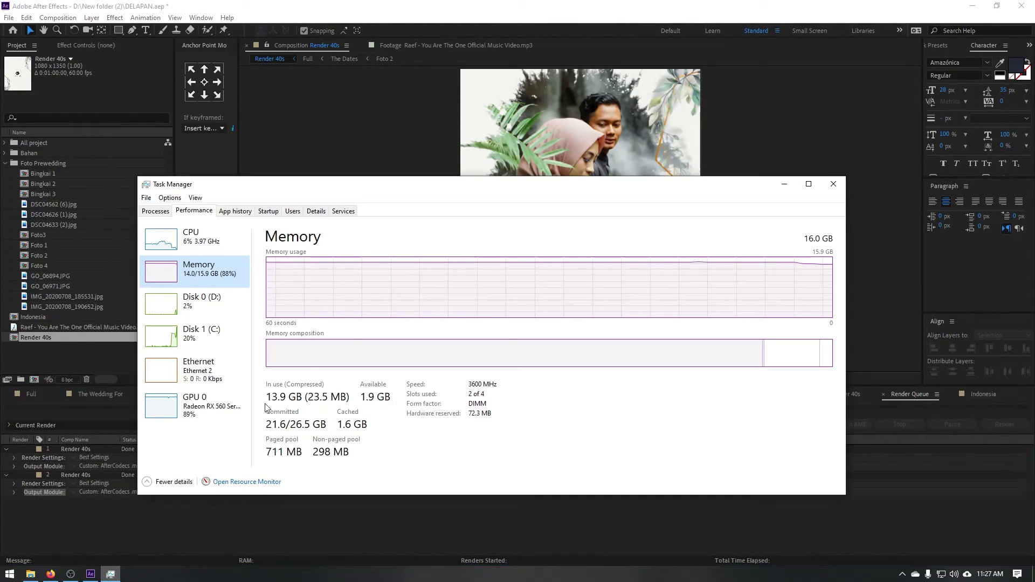